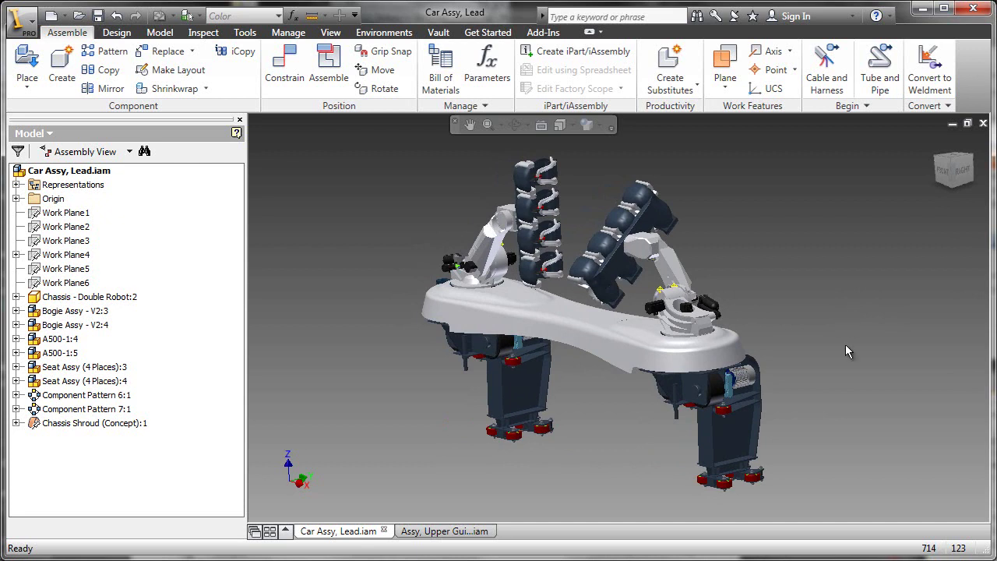
Open the front bogie assembly, Bogie Assy - V2:4, in its own window.
{"action": "left_click", "coordinate": [757, 393]}
{"action": "right_click", "coordinate": [752, 389]}
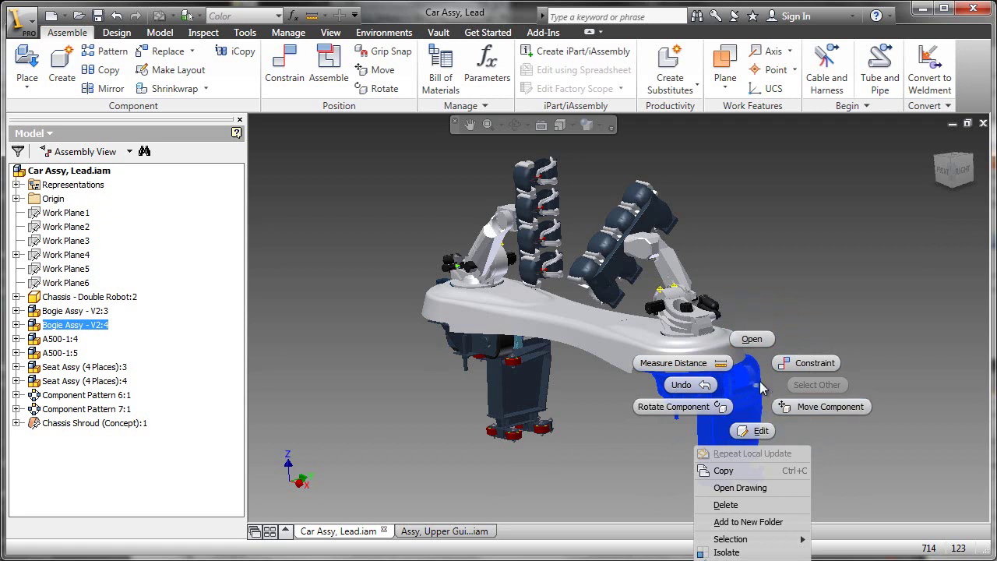
{"action": "left_click", "coordinate": [753, 340]}
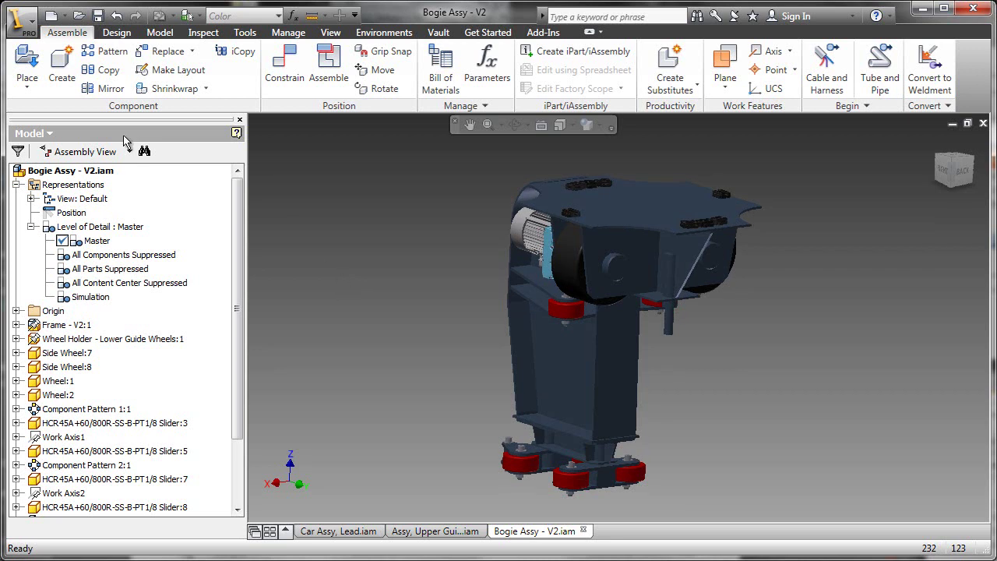
Create an in-place component named Zespol Prowadnic Kolowych from Standard.ipt, stored in the _Data folder of Ease of Use 02 (Assy Design).
{"action": "right_click", "coordinate": [355, 199]}
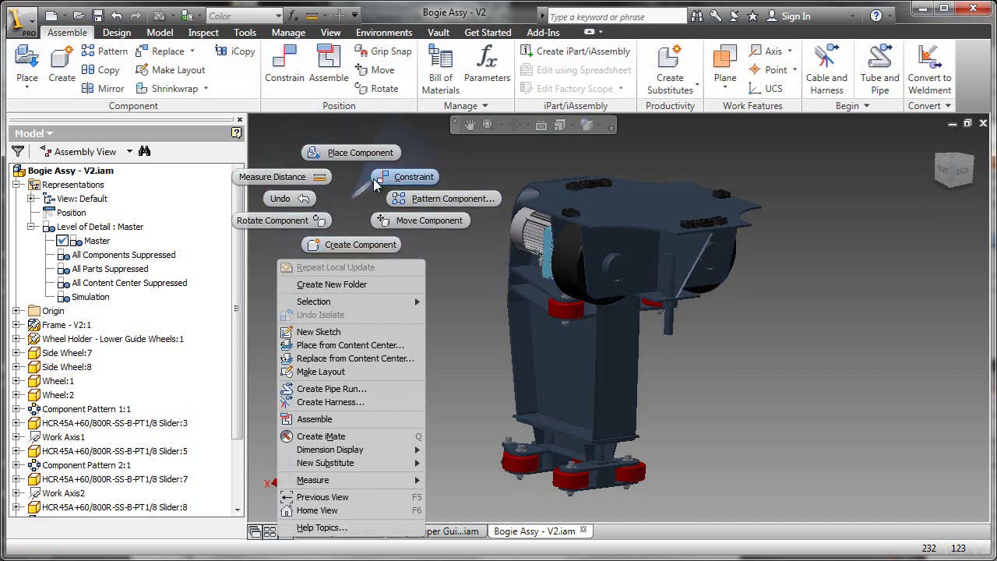
{"action": "left_click", "coordinate": [343, 246]}
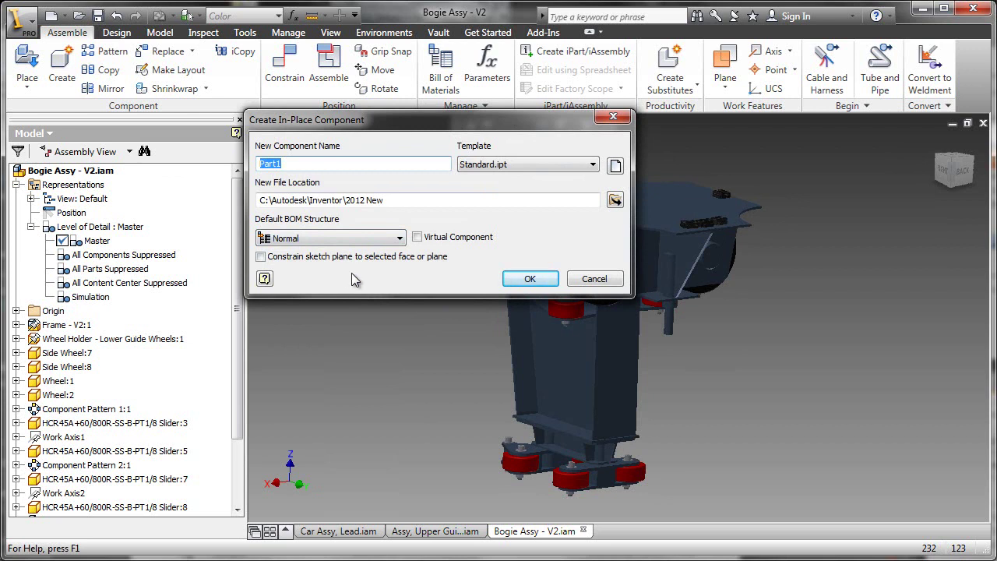
{"action": "type", "text": "Zespol"}
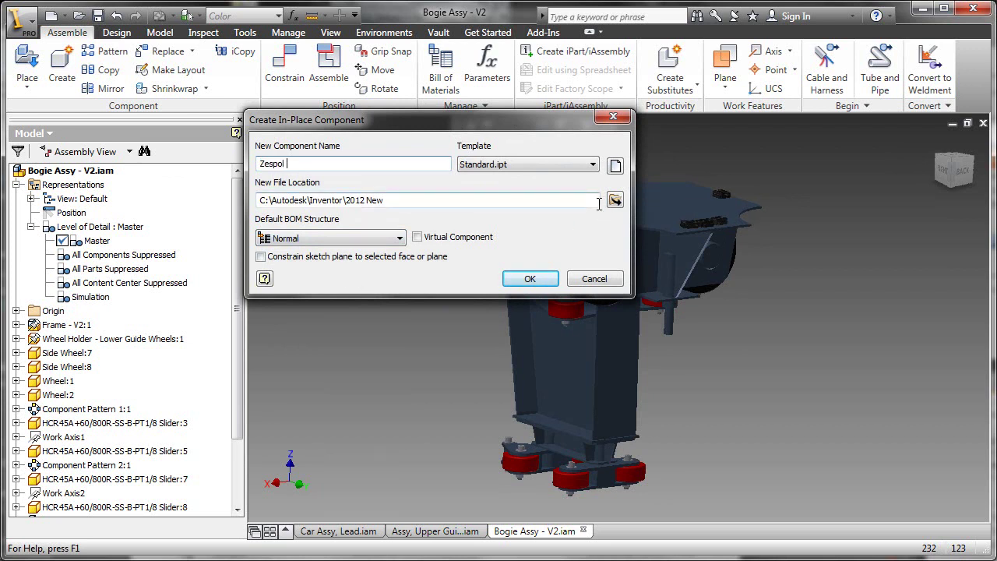
{"action": "type", "text": " Prowadnic Kolowych"}
{"action": "left_click", "coordinate": [615, 200]}
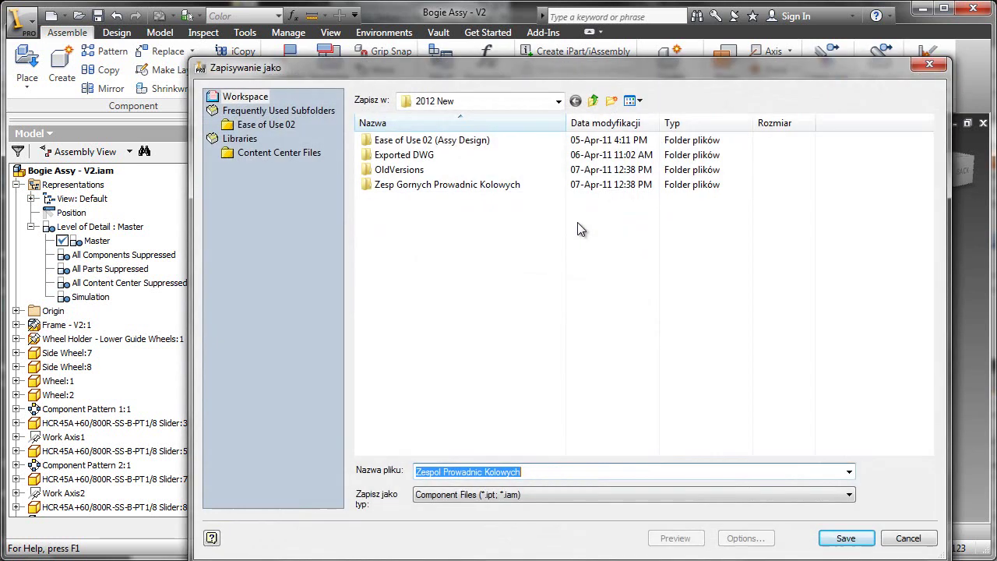
{"action": "double_click", "coordinate": [399, 141]}
{"action": "double_click", "coordinate": [387, 141]}
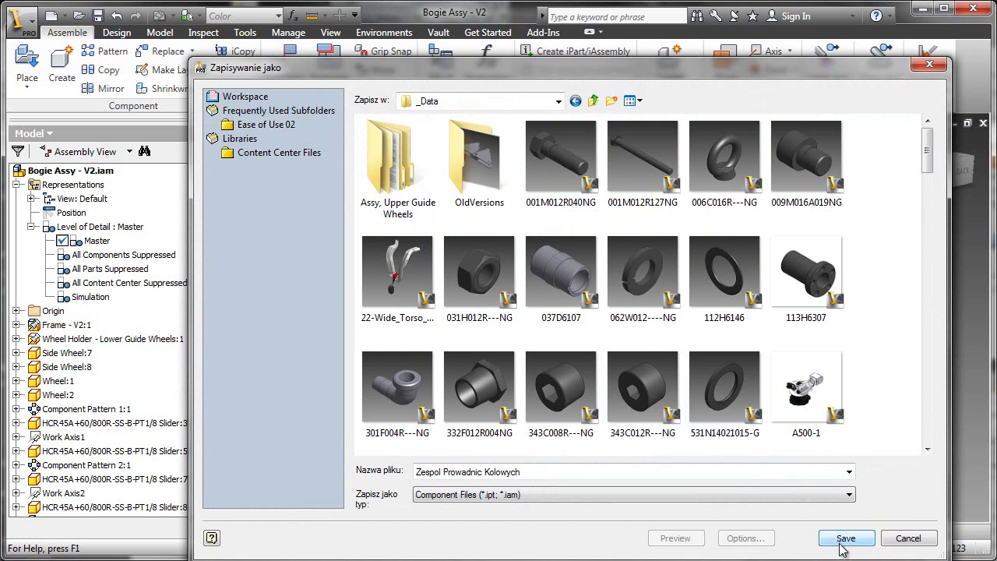
{"action": "left_click", "coordinate": [844, 538]}
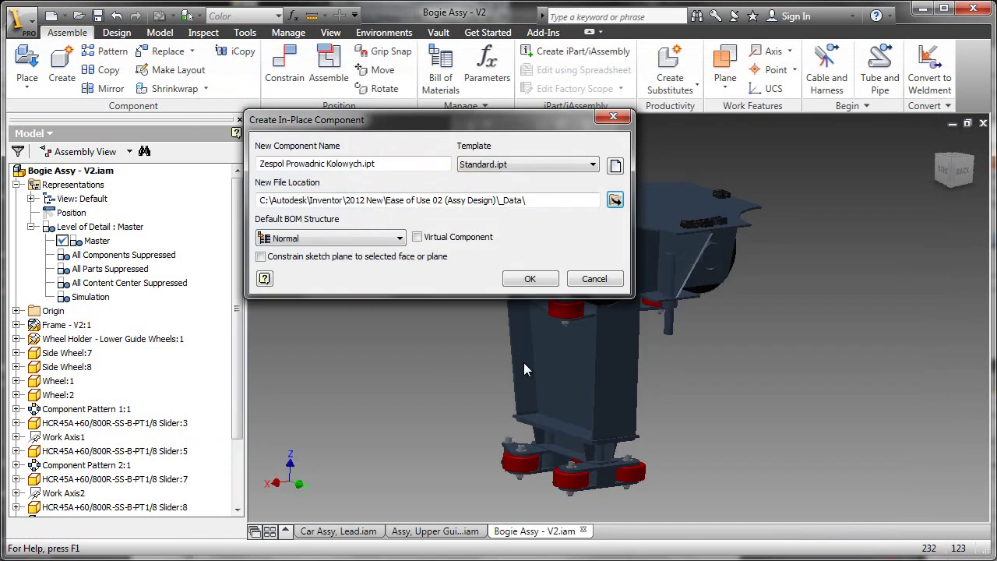
{"action": "left_click", "coordinate": [518, 280]}
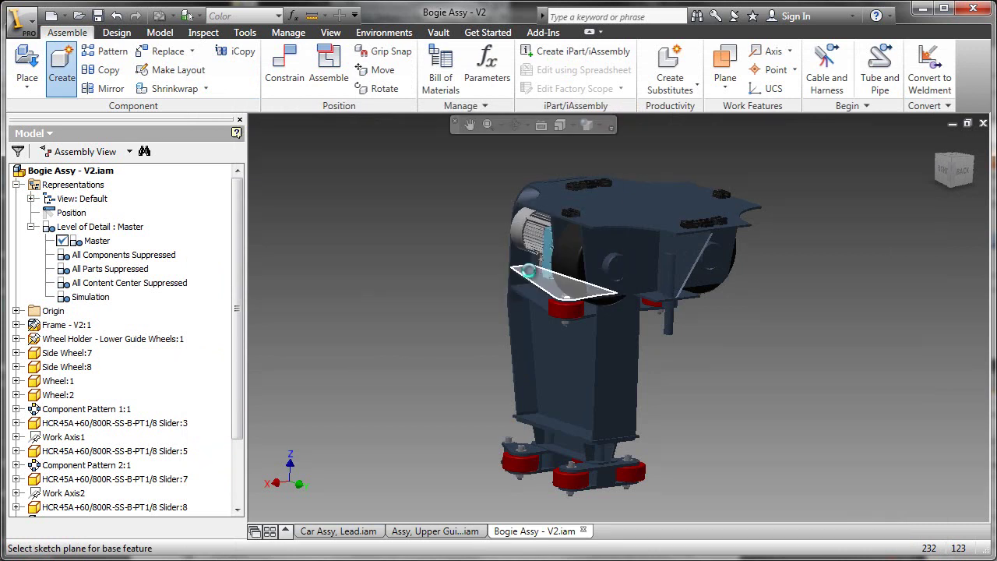
Place the new part's base sketch on the horizontal frame plate above the side wheel and finish editing the part.
{"action": "left_click", "coordinate": [534, 278]}
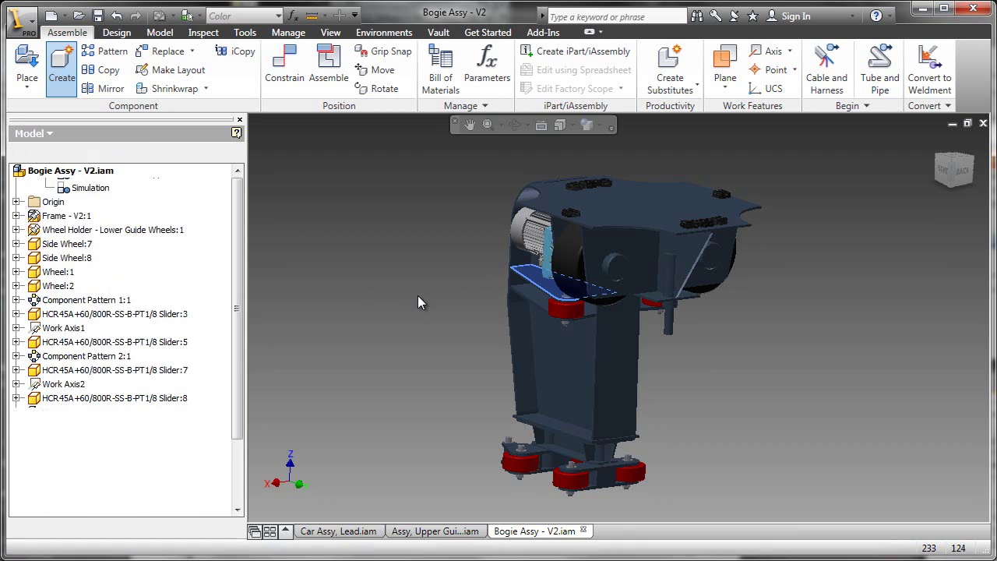
{"action": "right_click", "coordinate": [410, 251]}
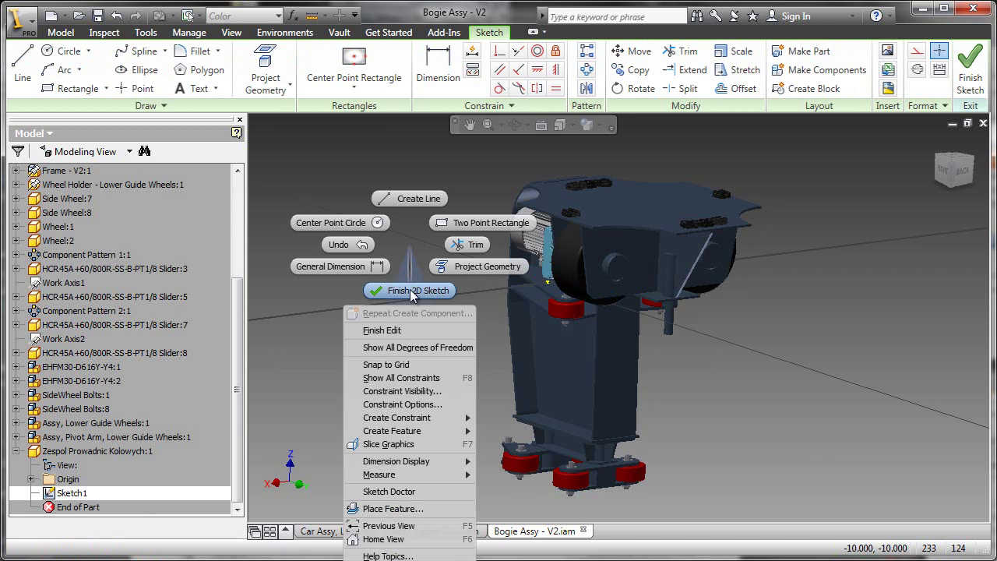
{"action": "left_click", "coordinate": [395, 334]}
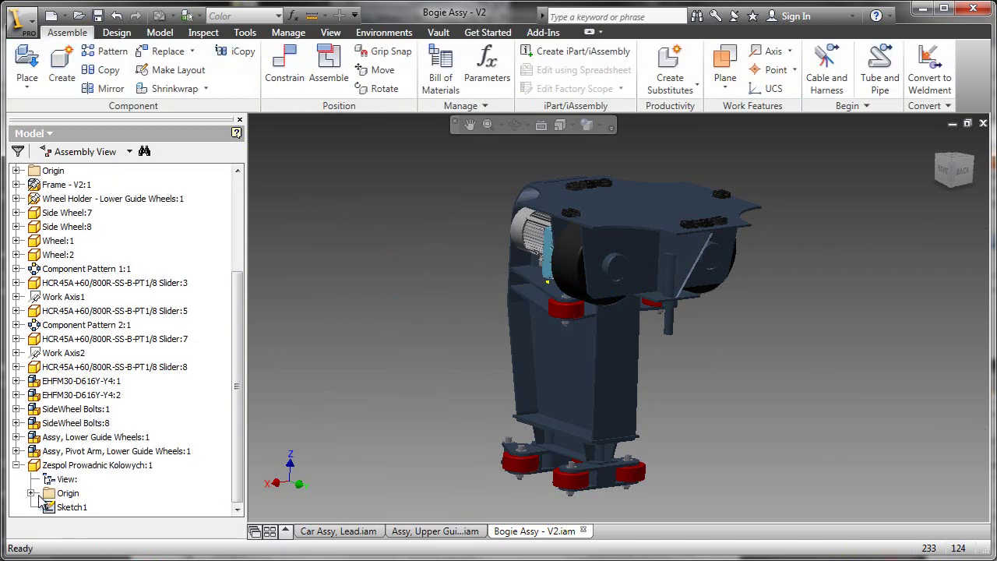
Mate the new part's Z axis to the axis of the vertical pivot pin under the frame with 0 mm offset.
{"action": "left_click", "coordinate": [31, 493]}
{"action": "left_click", "coordinate": [83, 493]}
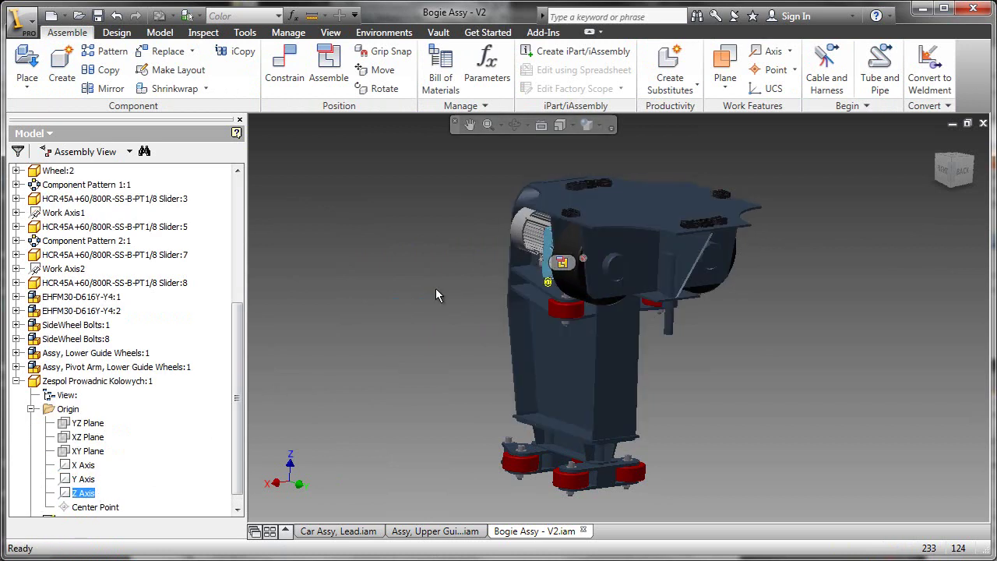
{"action": "key", "text": "c"}
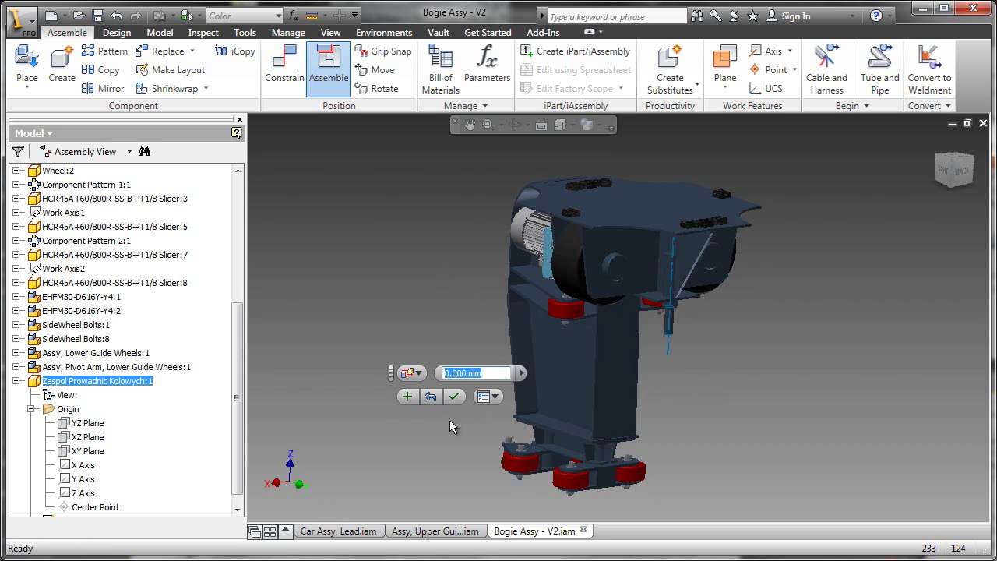
{"action": "left_click_drag", "start_coordinate": [387, 377], "coordinate": [366, 284]}
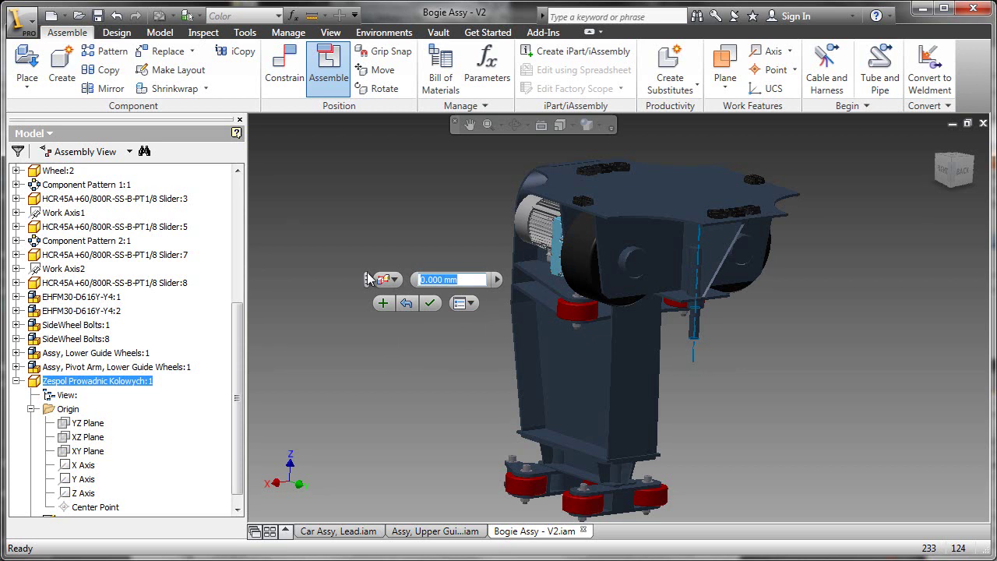
{"action": "left_click", "coordinate": [394, 280]}
{"action": "left_click", "coordinate": [394, 280]}
{"action": "left_click", "coordinate": [430, 303]}
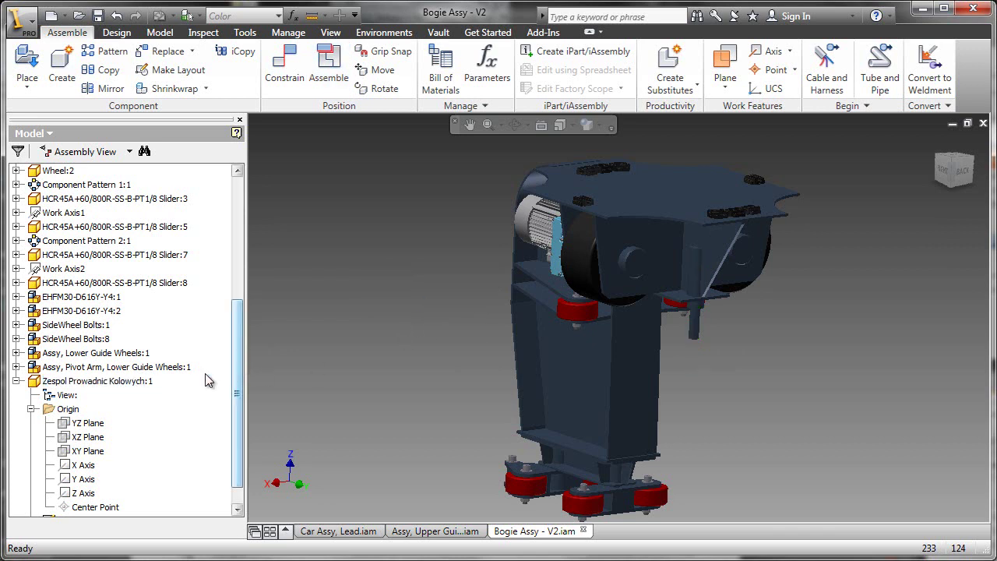
Reopen Sketch1 of Zespol Prowadnic Kolowych for editing and view the bogie from below.
{"action": "left_click_drag", "start_coordinate": [243, 380], "coordinate": [239, 409]}
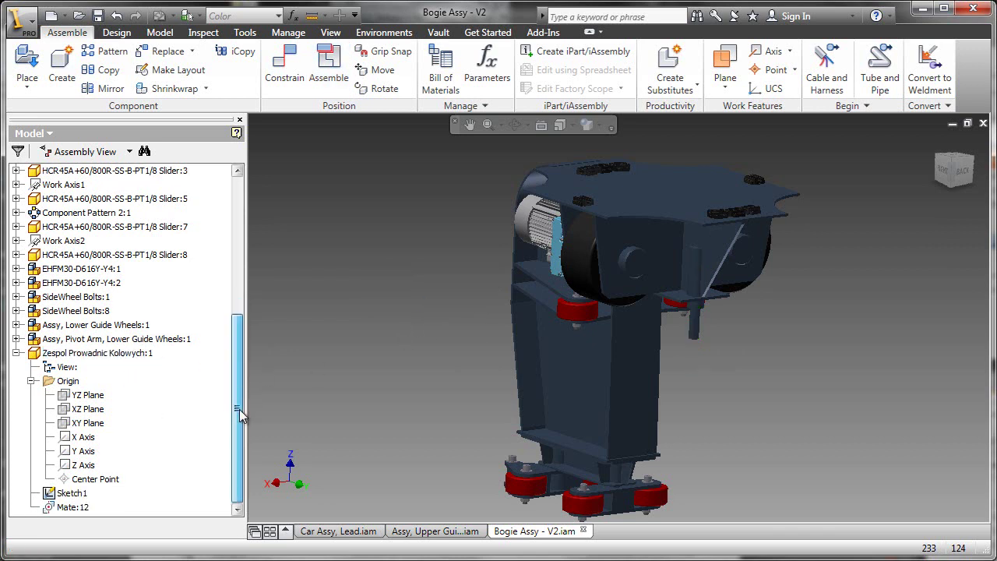
{"action": "double_click", "coordinate": [74, 493]}
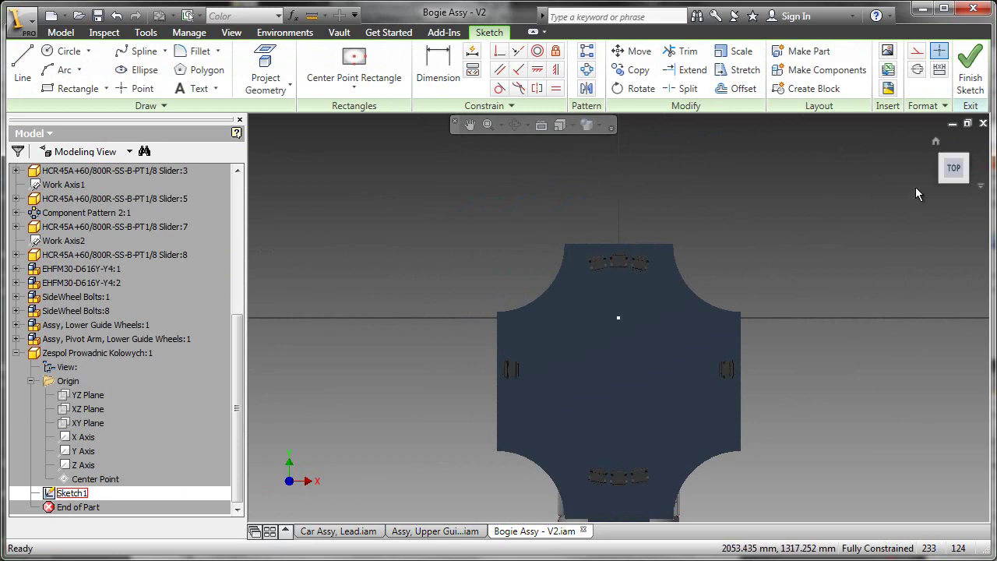
{"action": "left_click", "coordinate": [976, 169]}
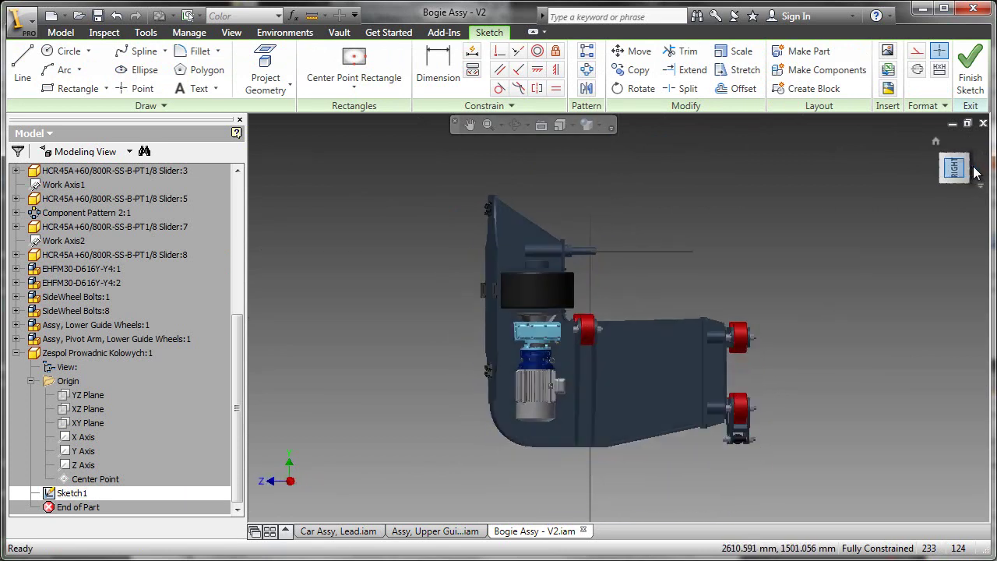
{"action": "left_click", "coordinate": [969, 178]}
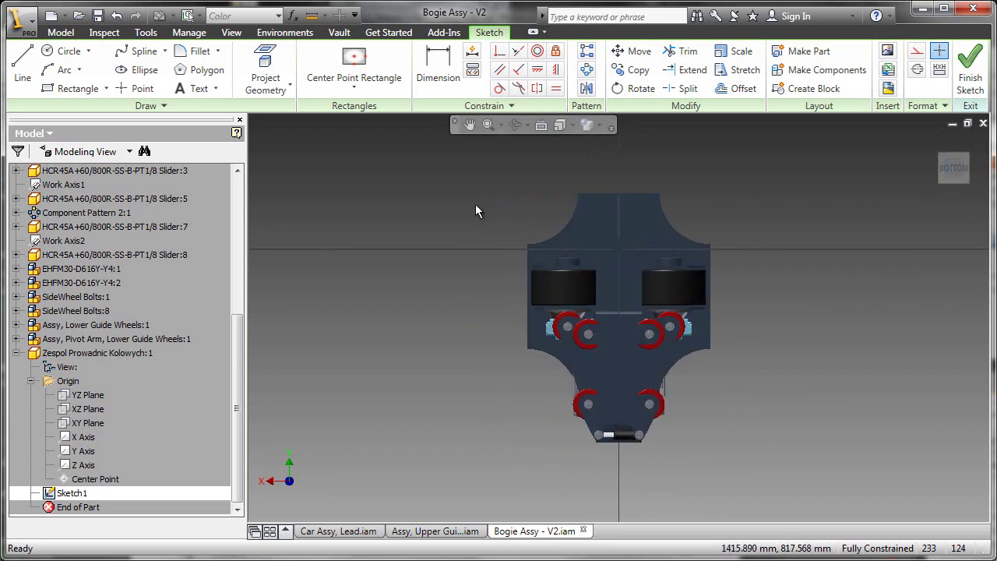
Import only the front-view swingarm and damper from Assy, Upper Guide Wheels, Sh 01 into the sketch, converting AutoCAD blocks to Inventor blocks.
{"action": "middle_click_drag", "start_coordinate": [477, 211], "coordinate": [496, 299]}
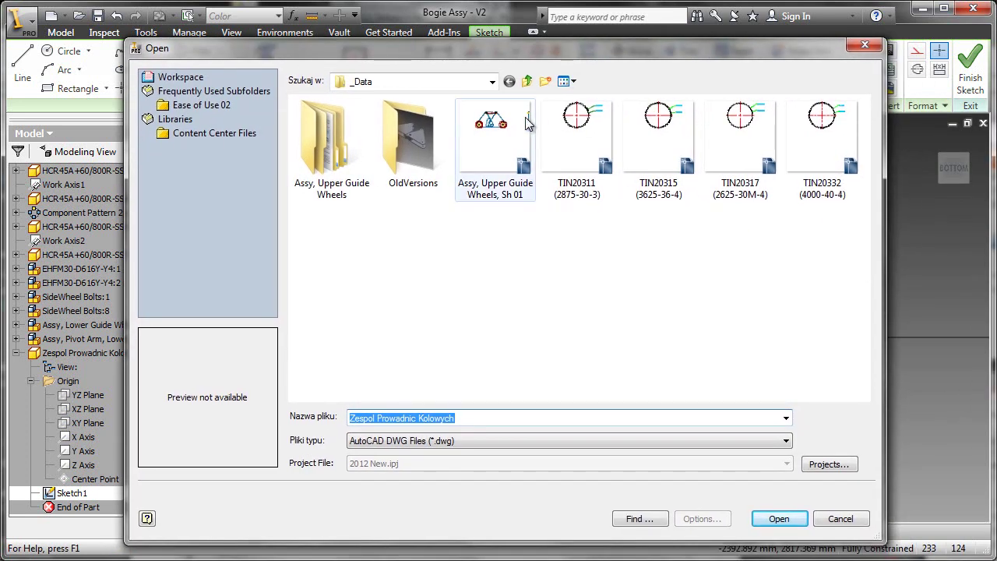
{"action": "left_click", "coordinate": [526, 123]}
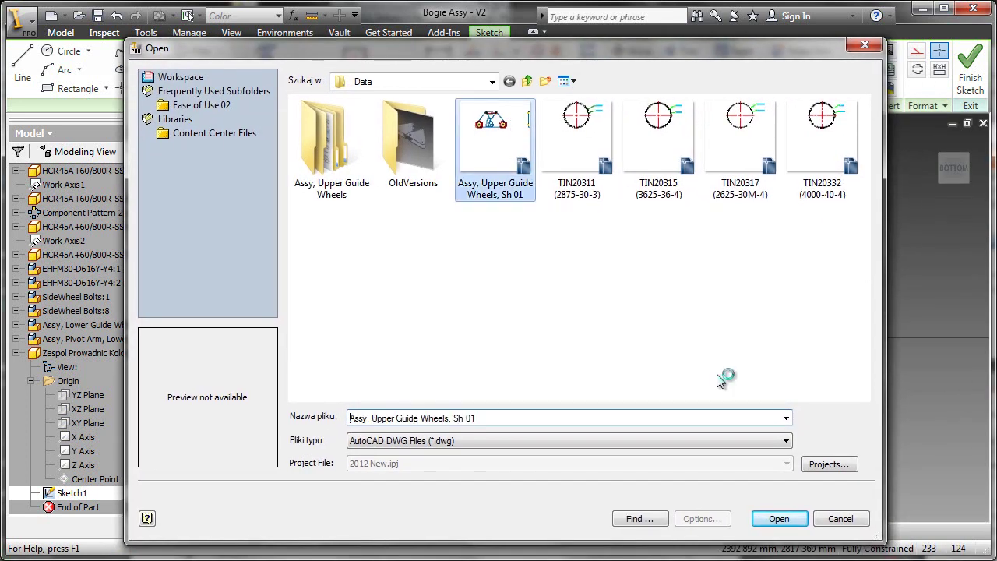
{"action": "left_click", "coordinate": [779, 518]}
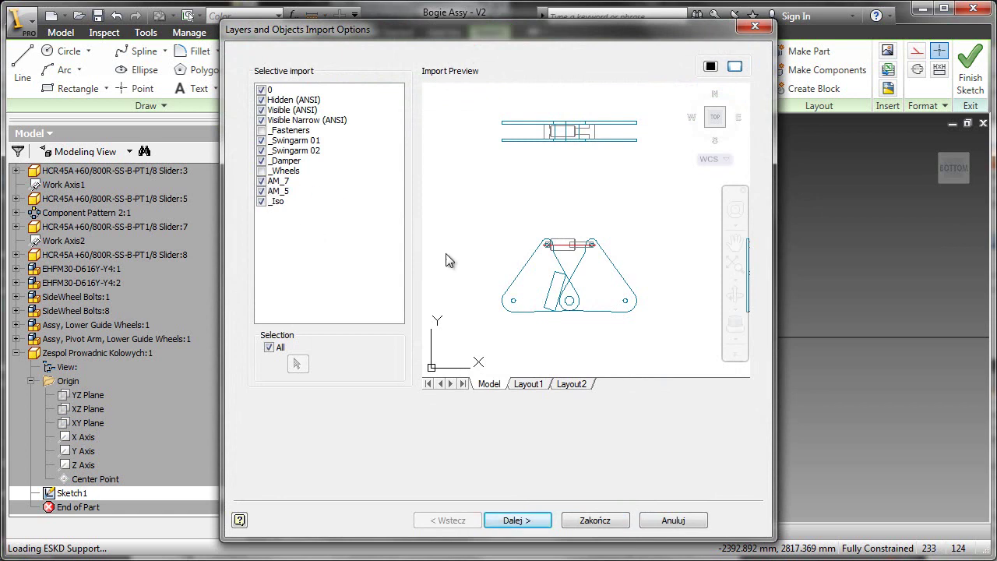
{"action": "left_click", "coordinate": [268, 347]}
{"action": "left_click", "coordinate": [298, 364]}
{"action": "left_click_drag", "start_coordinate": [477, 214], "coordinate": [678, 352]}
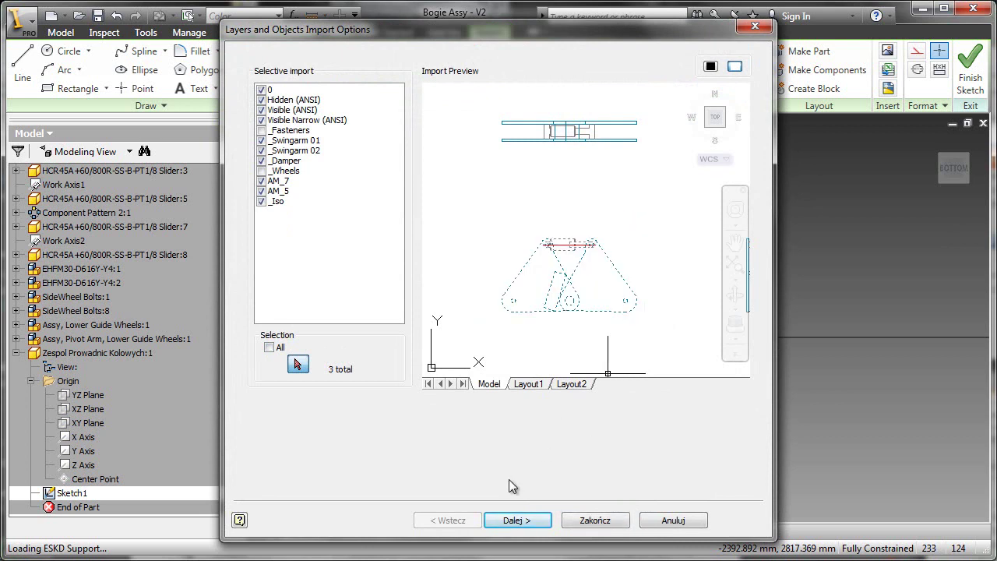
{"action": "left_click", "coordinate": [517, 520]}
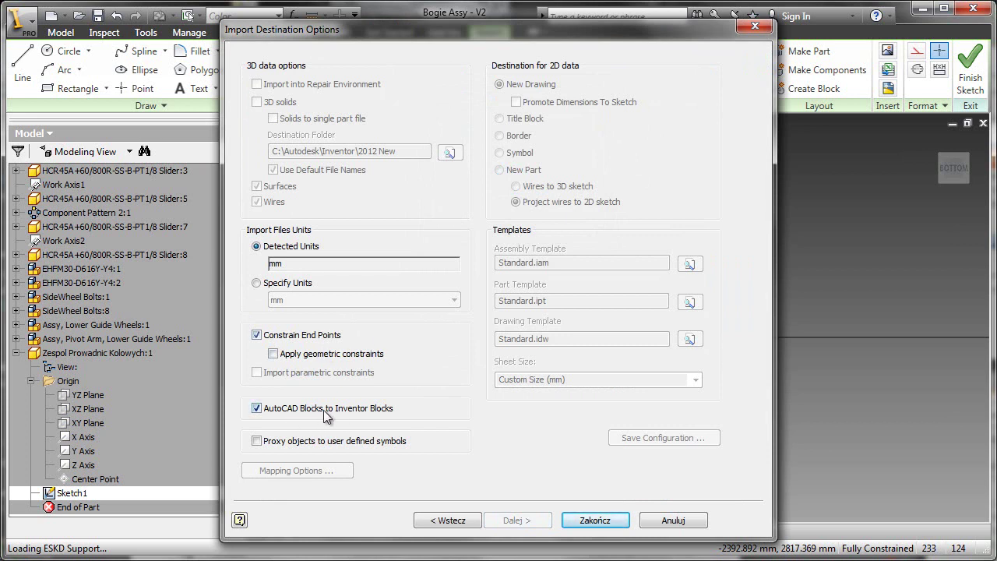
{"action": "left_click", "coordinate": [595, 520]}
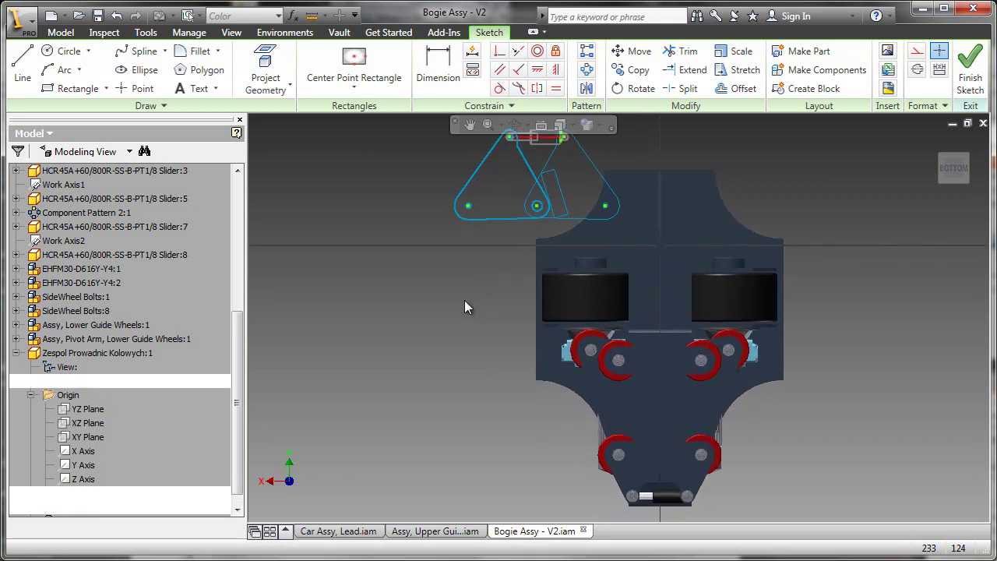
Move all imported geometry so the swingarms' shared pivot centre sits on the sketch origin, and finish the sketch.
{"action": "scroll", "coordinate": [460, 304], "scroll_direction": "up", "scroll_amount": 3}
{"action": "mouse_move", "coordinate": [460, 304]}
{"action": "middle_mouse_down"}
{"action": "mouse_move", "coordinate": [460, 353]}
{"action": "mouse_move", "coordinate": [470, 345]}
{"action": "mouse_move", "coordinate": [435, 423]}
{"action": "middle_mouse_up"}
{"action": "mouse_move", "coordinate": [340, 185]}
{"action": "left_mouse_down"}
{"action": "mouse_move", "coordinate": [733, 425]}
{"action": "mouse_move", "coordinate": [748, 399]}
{"action": "left_mouse_up"}
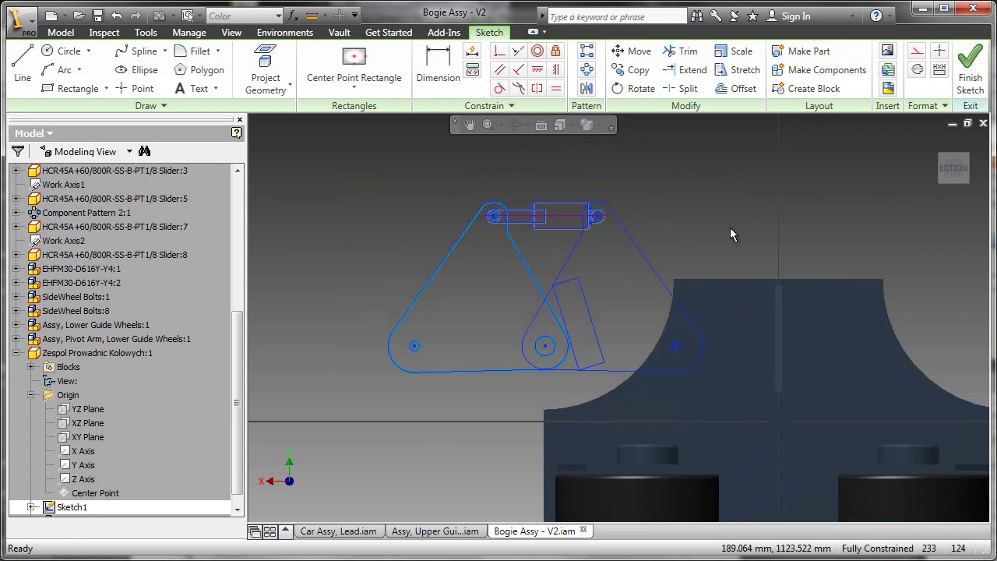
{"action": "left_click", "coordinate": [632, 51]}
{"action": "left_click", "coordinate": [350, 149]}
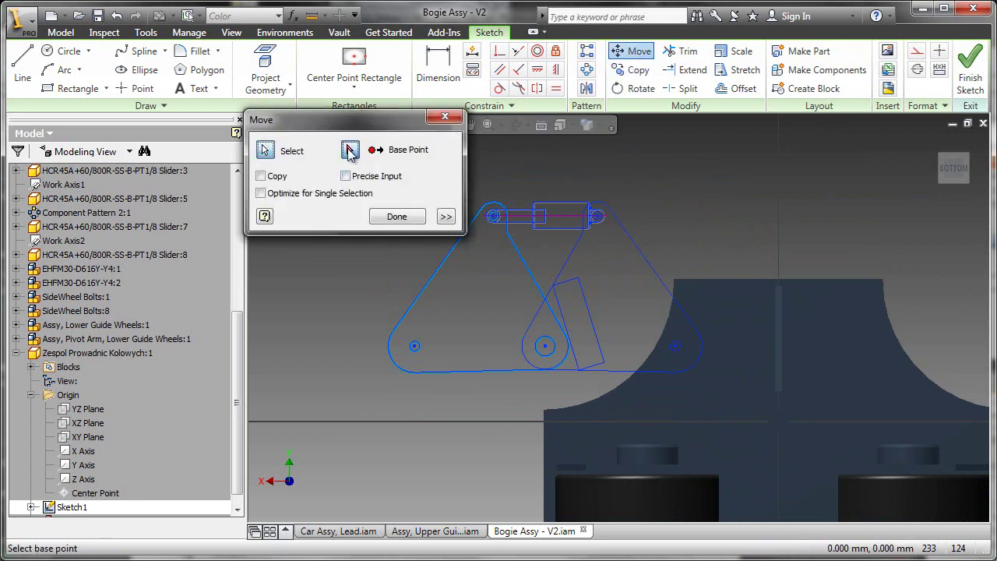
{"action": "left_click", "coordinate": [545, 345]}
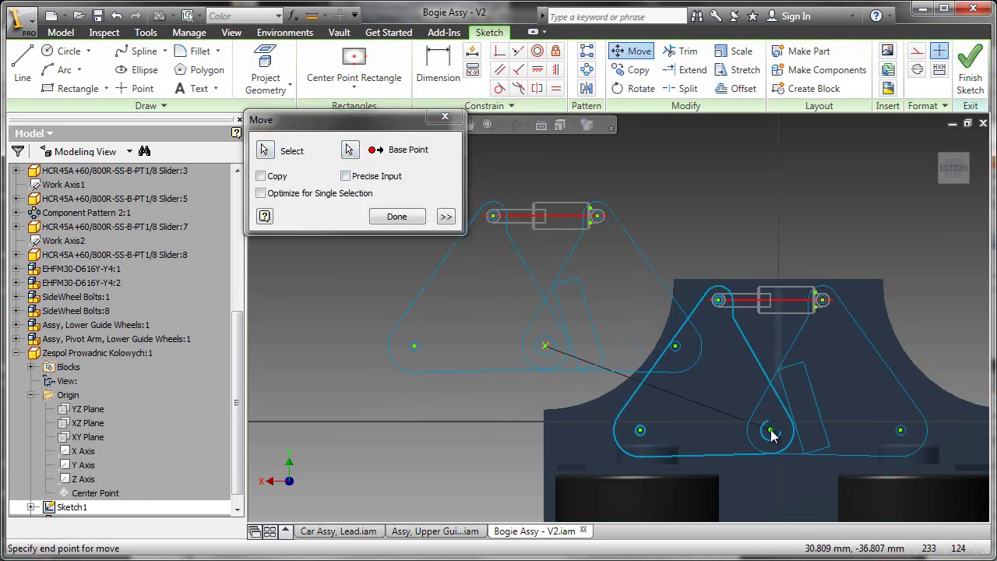
{"action": "left_click", "coordinate": [779, 422]}
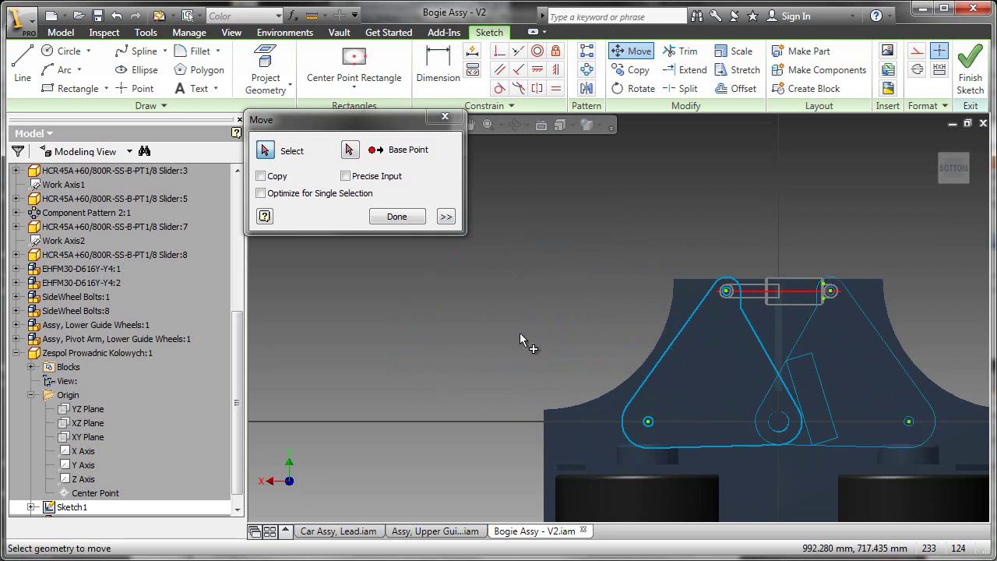
{"action": "left_click", "coordinate": [394, 217]}
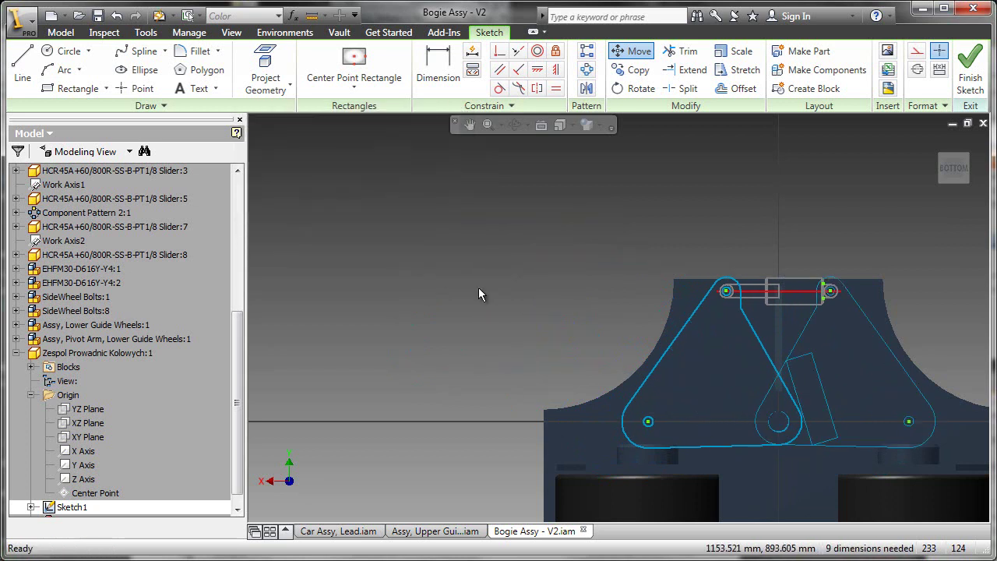
{"action": "right_click", "coordinate": [522, 247]}
{"action": "left_click", "coordinate": [494, 289]}
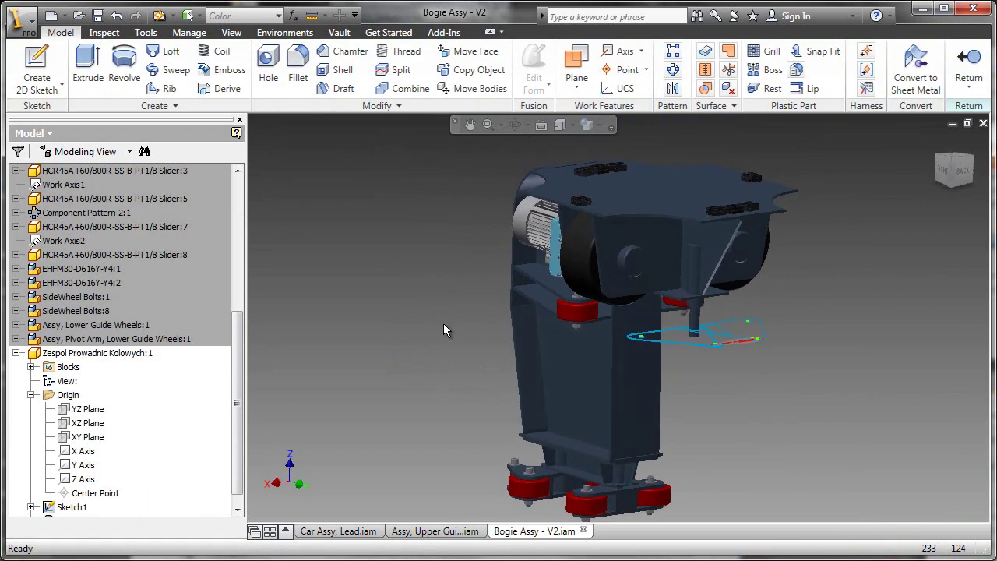
Open Zespol Prowadnic Kolowych in its own window and list Sketch1's blocks, highlighting Swingarm_02.
{"action": "left_click", "coordinate": [146, 357]}
{"action": "right_click", "coordinate": [144, 357]}
{"action": "left_click", "coordinate": [171, 392]}
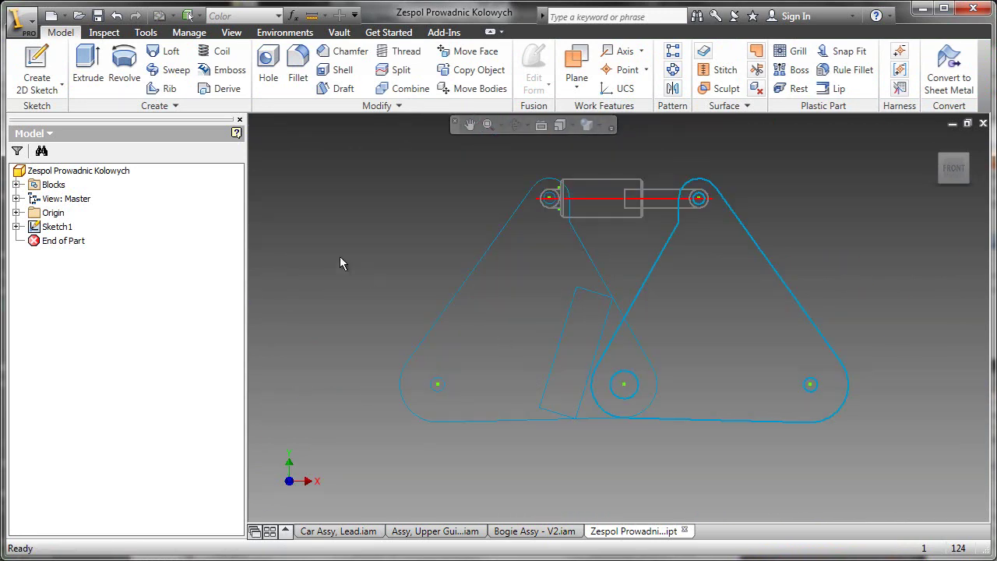
{"action": "left_click", "coordinate": [15, 227]}
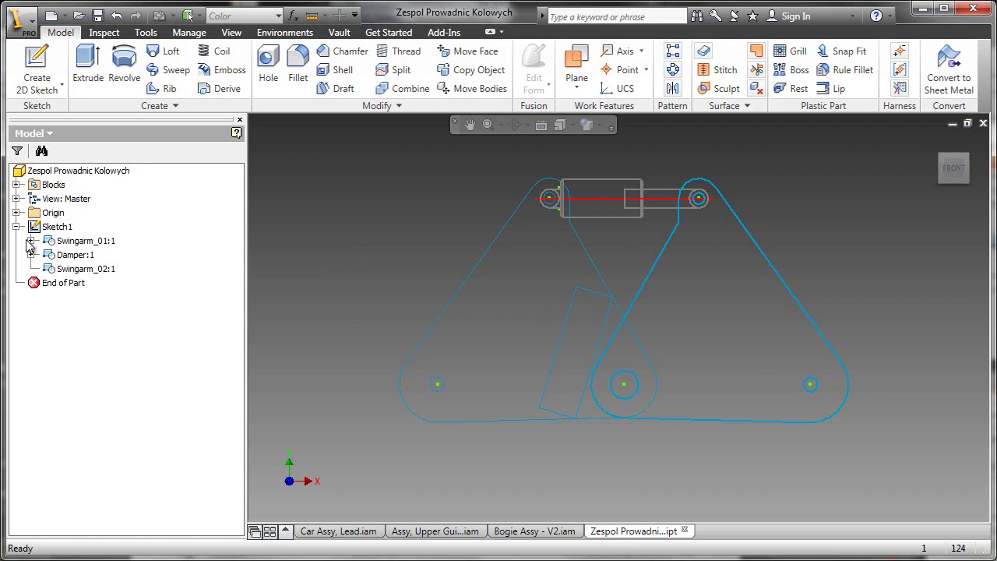
{"action": "left_click", "coordinate": [86, 269]}
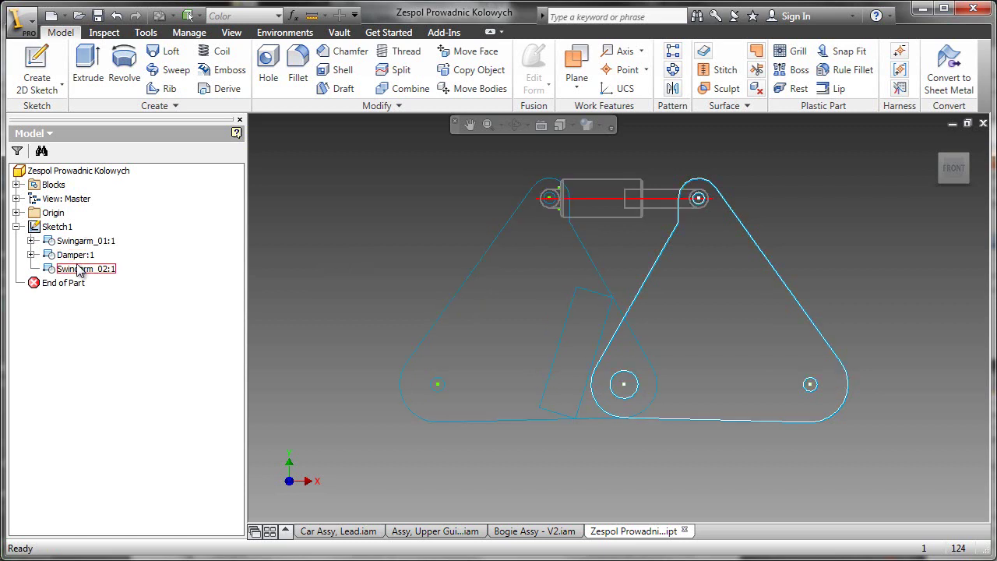
Try moving the Swingarm_01 block away from the damper twice, undoing each move.
{"action": "left_click", "coordinate": [320, 229]}
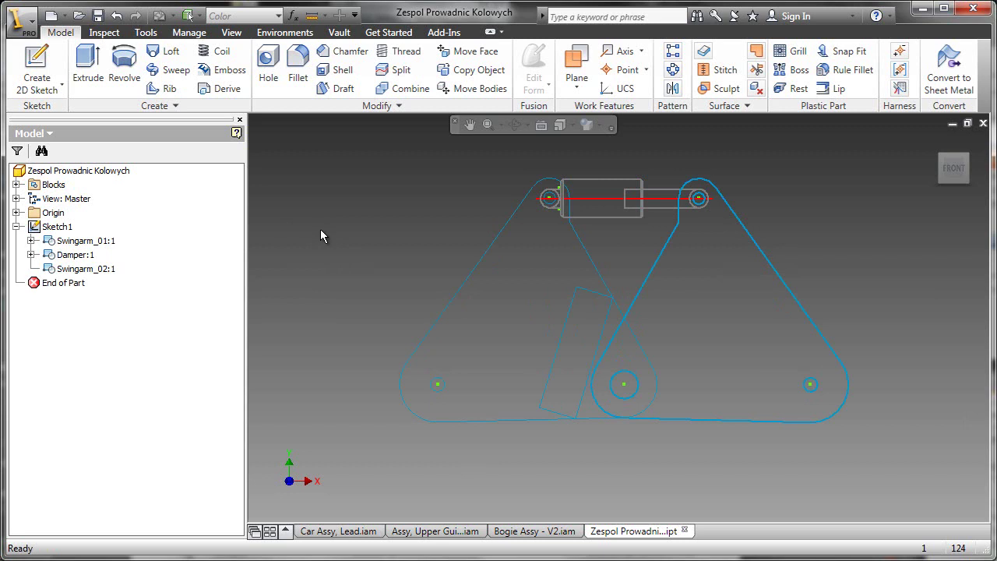
{"action": "left_click_drag", "start_coordinate": [465, 293], "coordinate": [398, 285]}
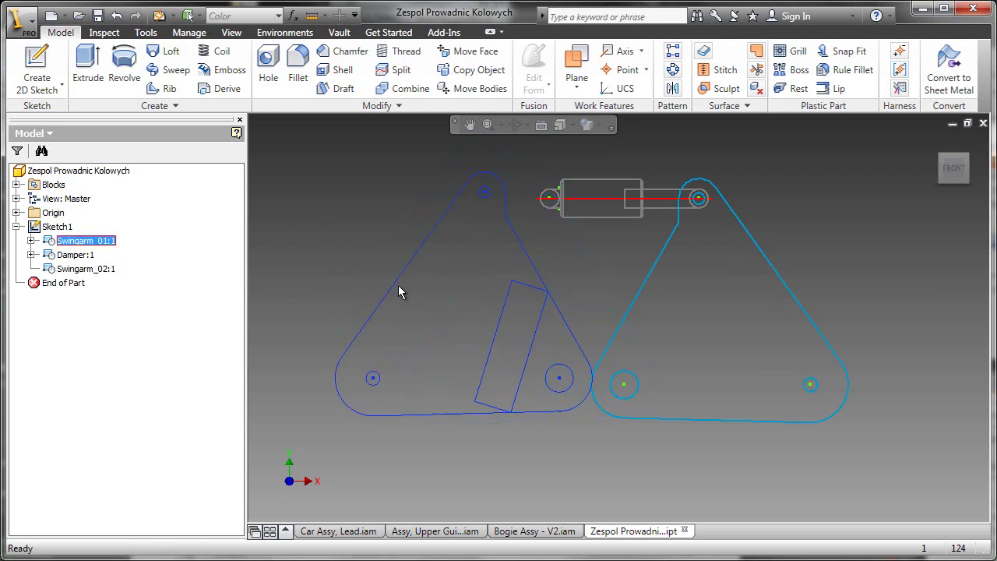
{"action": "right_click", "coordinate": [381, 224]}
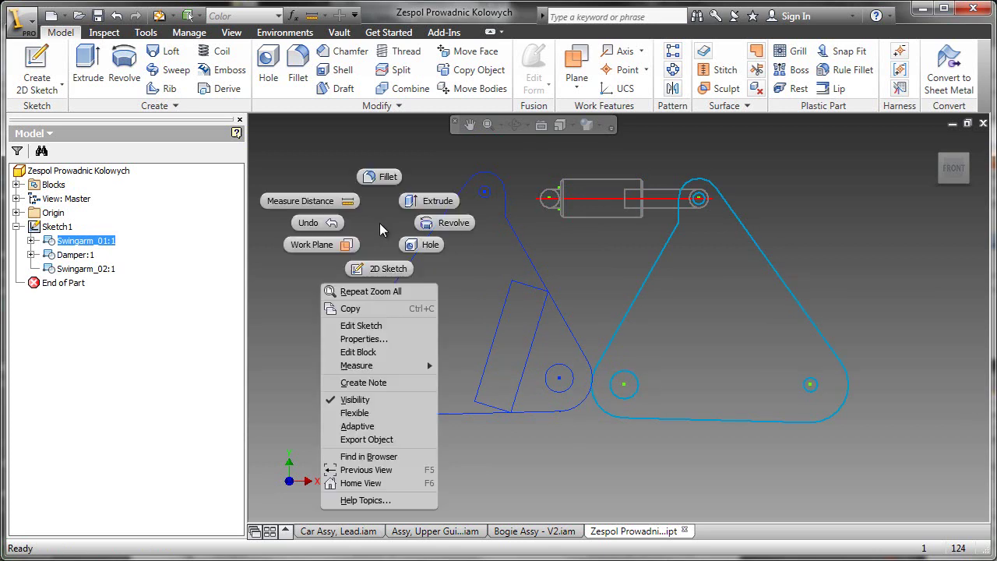
{"action": "left_click", "coordinate": [328, 225]}
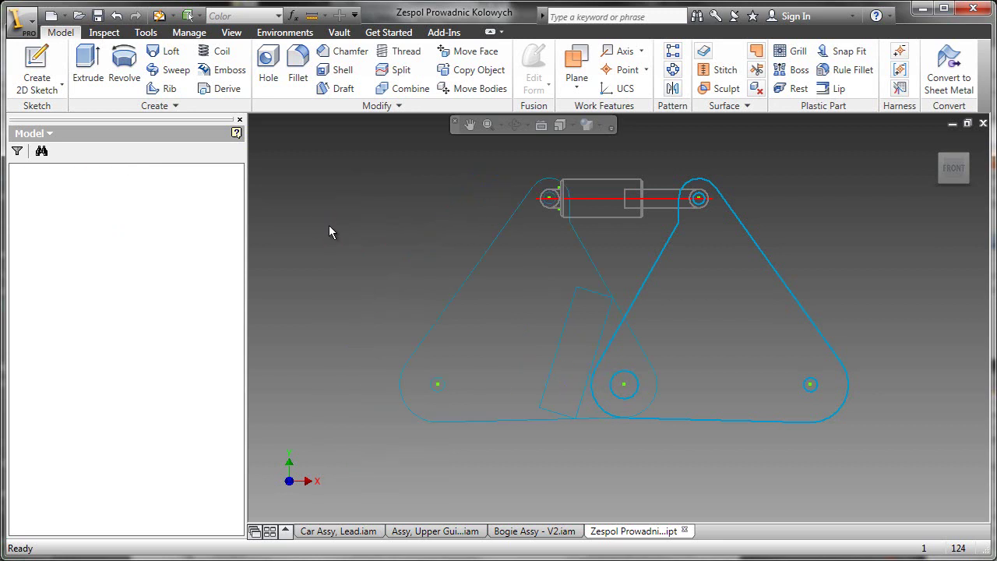
{"action": "left_click_drag", "start_coordinate": [472, 279], "coordinate": [387, 249]}
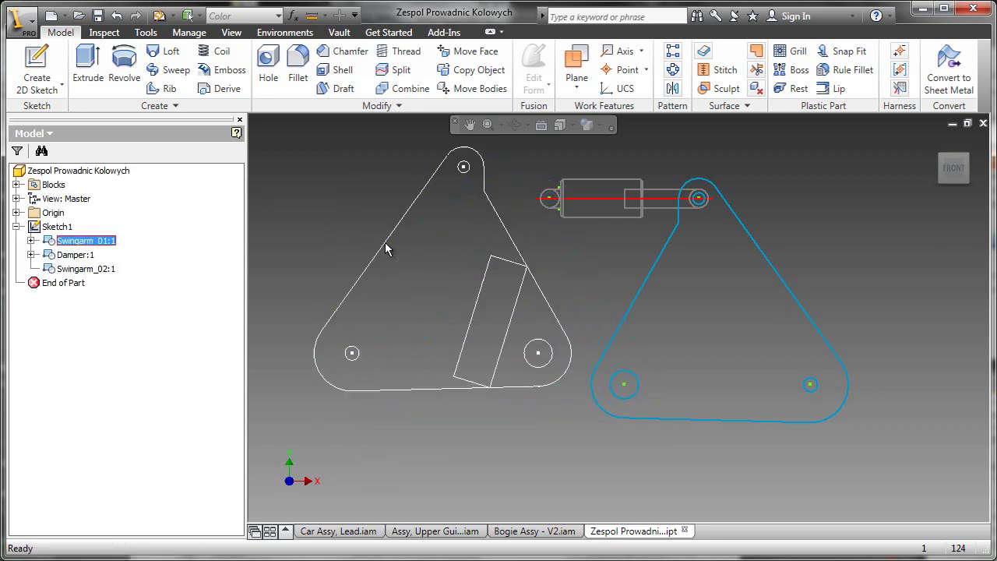
{"action": "right_click", "coordinate": [584, 271]}
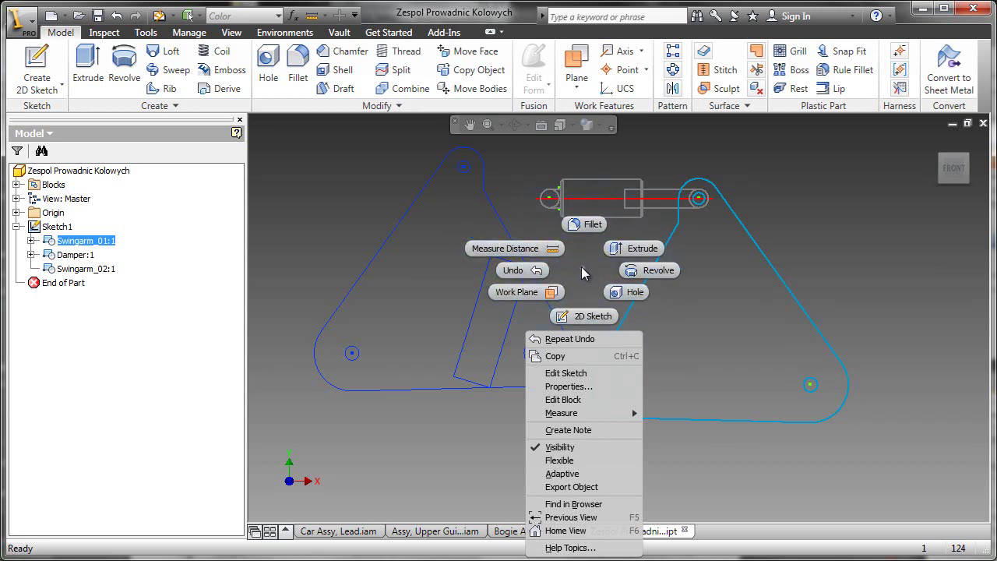
{"action": "key", "text": "Escape"}
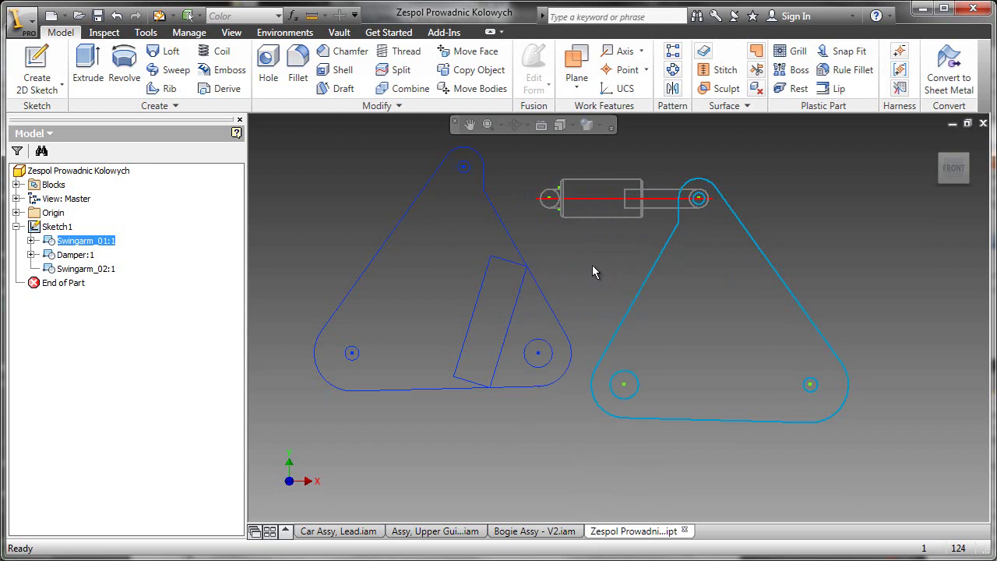
{"action": "right_click", "coordinate": [592, 265]}
{"action": "right_click_drag", "start_coordinate": [586, 267], "coordinate": [479, 272]}
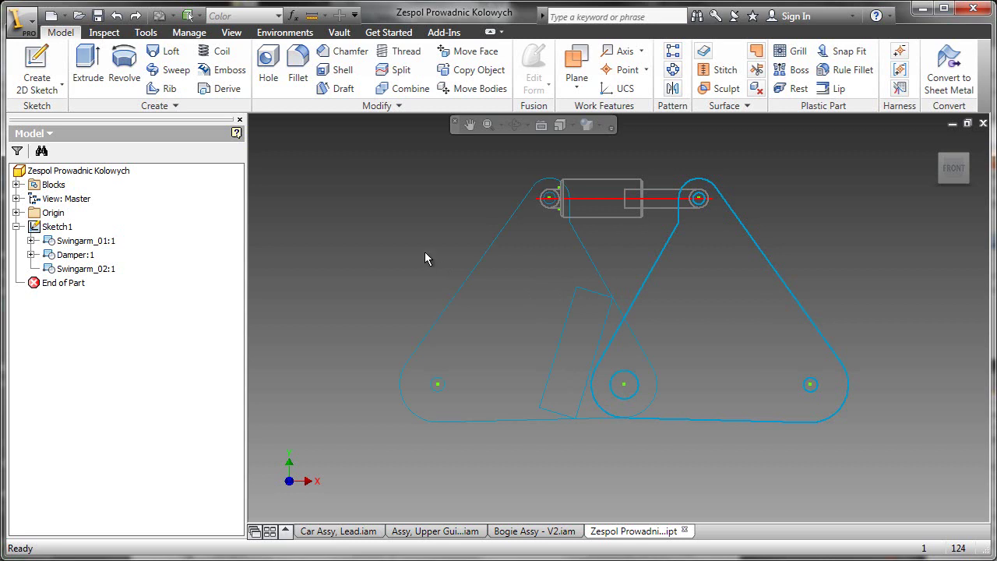
Open Sketch1 for editing and apply a Fix constraint to the swingarms' shared pivot centre.
{"action": "left_click", "coordinate": [488, 259]}
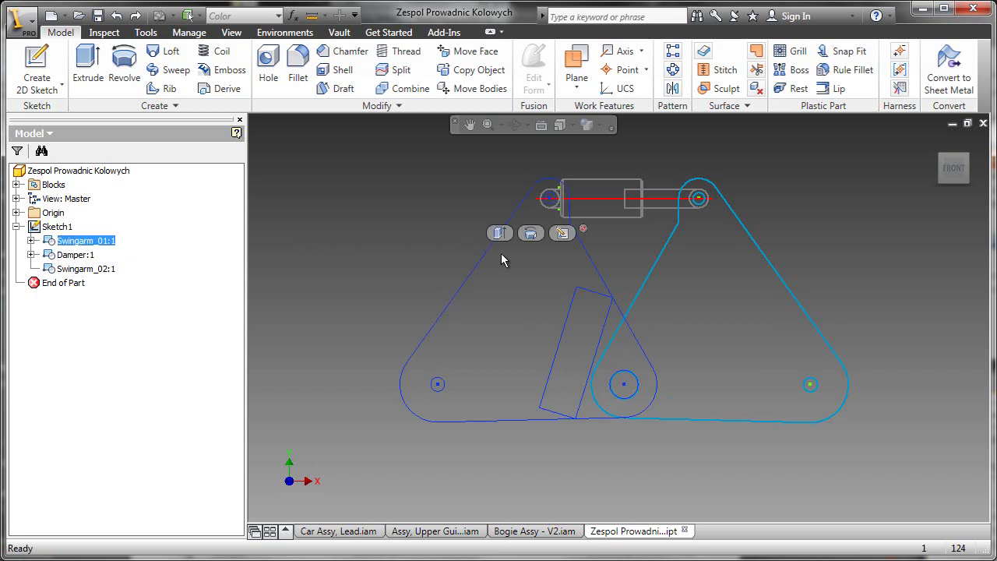
{"action": "double_click", "coordinate": [496, 264]}
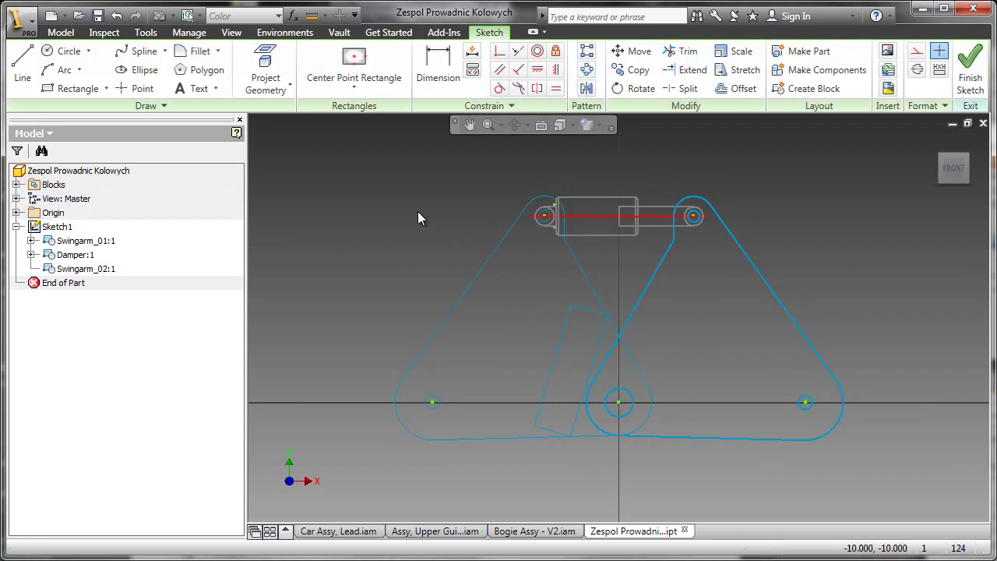
{"action": "right_click", "coordinate": [419, 212]}
{"action": "mouse_move", "coordinate": [413, 372]}
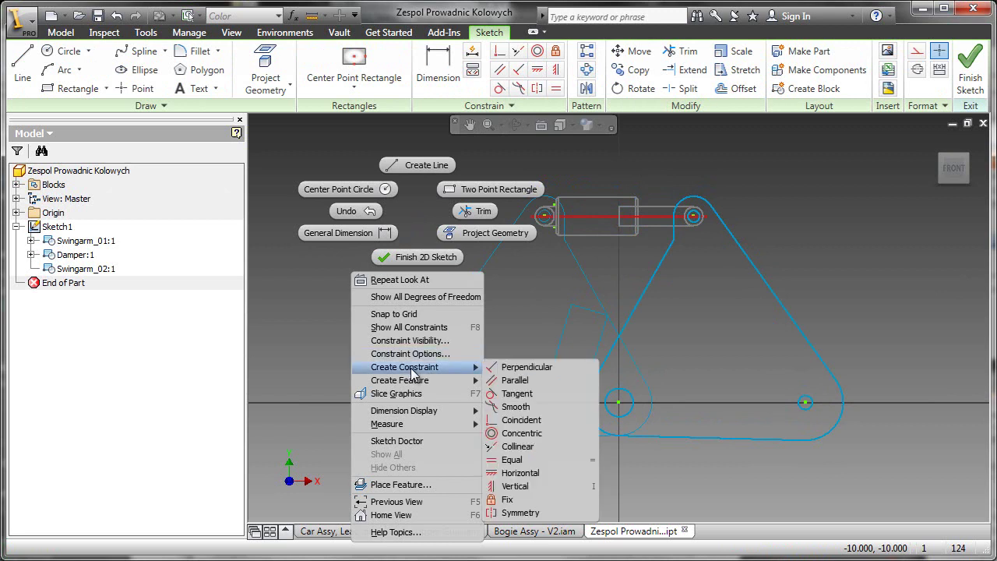
{"action": "left_click", "coordinate": [510, 499]}
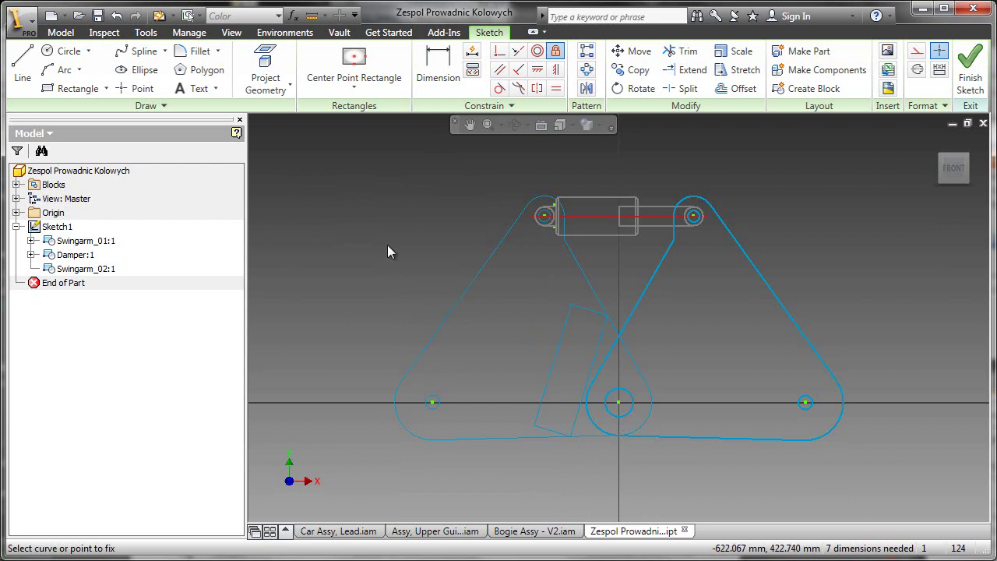
Make the two swingarms' pivot-end arcs concentric, and test-swing Swingarm_01 about the pivot, undoing the rotation.
{"action": "right_click", "coordinate": [385, 223]}
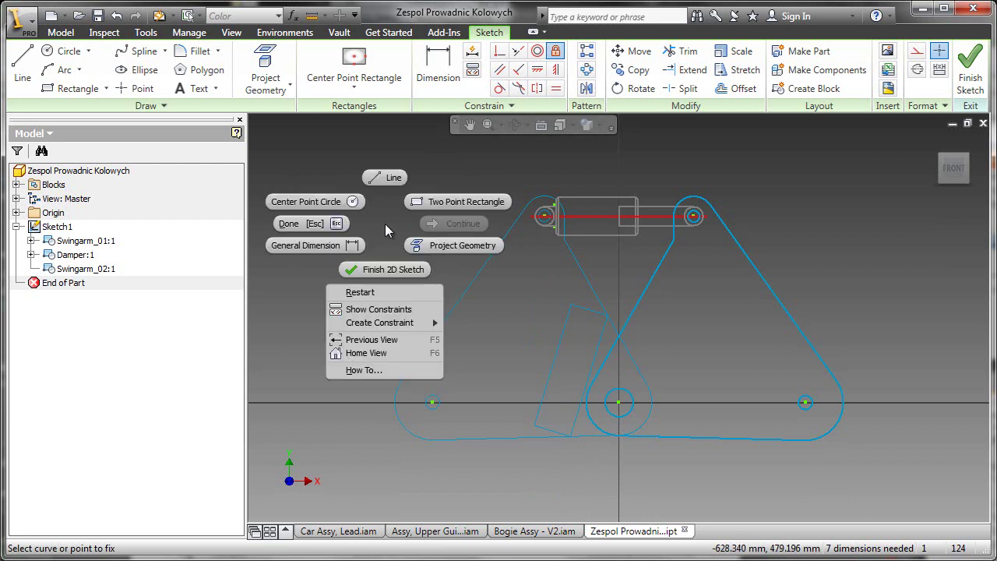
{"action": "mouse_move", "coordinate": [405, 326]}
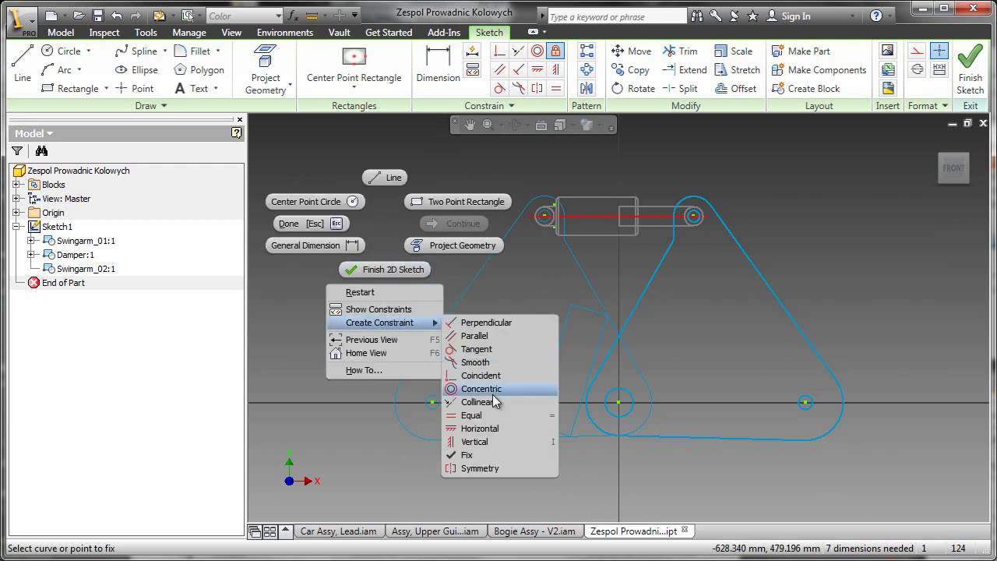
{"action": "left_click", "coordinate": [491, 388]}
{"action": "left_click", "coordinate": [590, 422]}
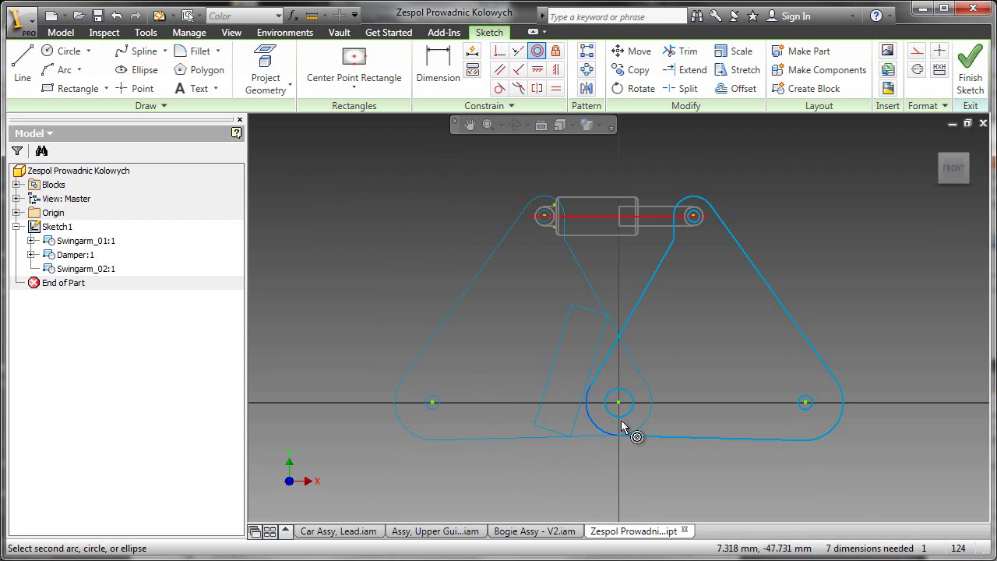
{"action": "left_click", "coordinate": [635, 408]}
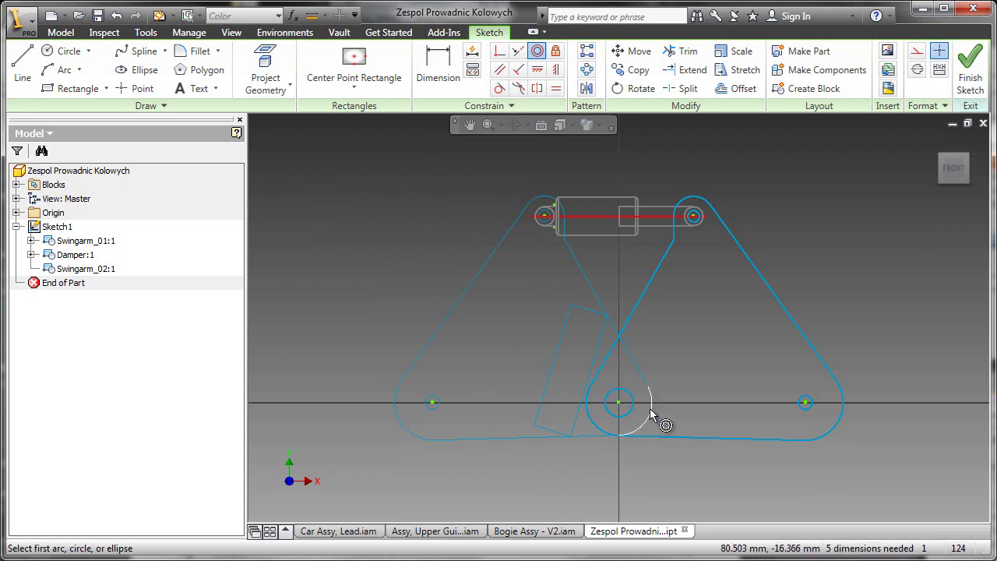
{"action": "right_click", "coordinate": [387, 236]}
{"action": "key", "text": "Escape"}
{"action": "left_click_drag", "start_coordinate": [430, 405], "coordinate": [385, 440]}
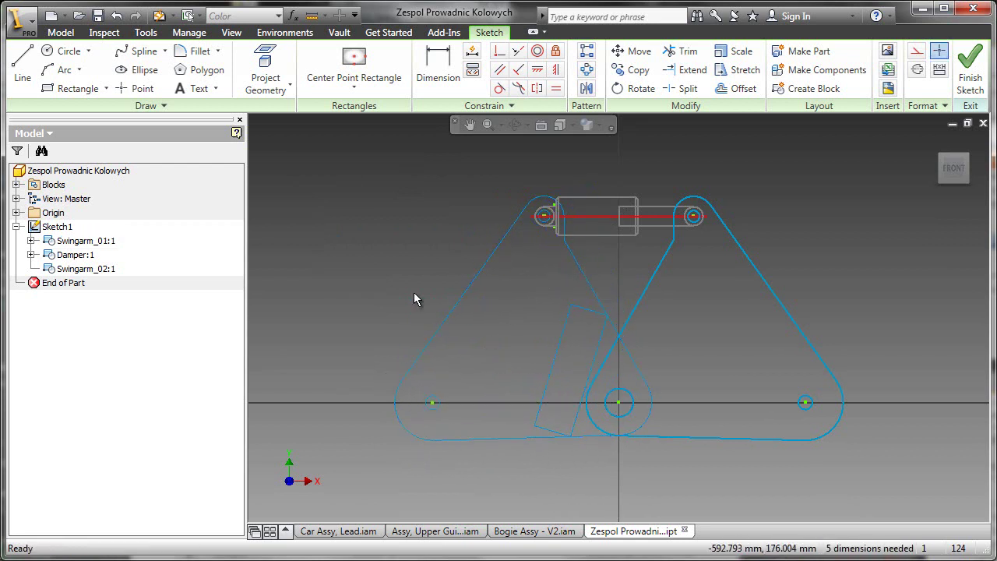
{"action": "right_click_drag", "start_coordinate": [420, 270], "coordinate": [337, 276]}
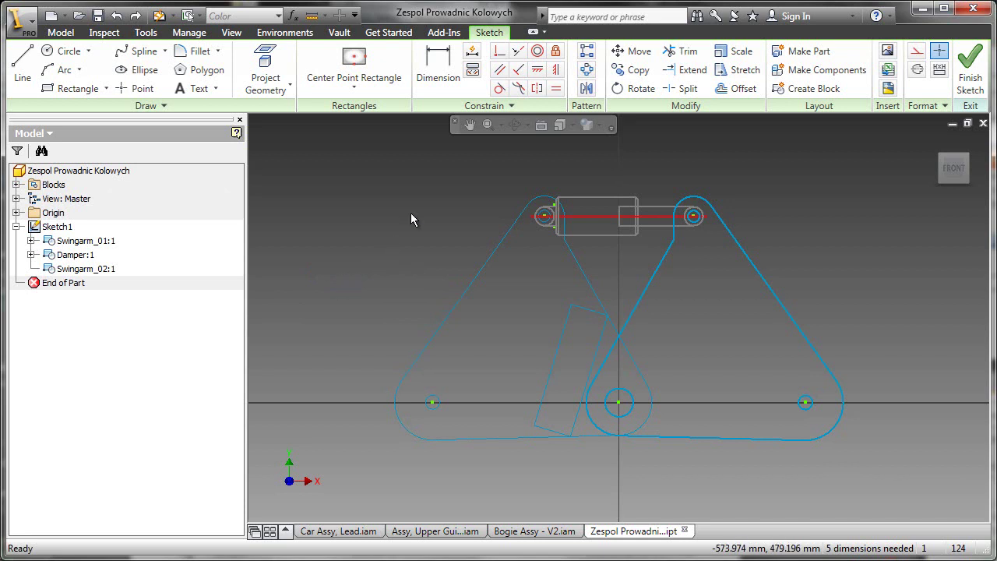
Pull the damper clear of the swingarms and make its two end circles concentric with the swingarms' upper holes.
{"action": "scroll", "coordinate": [615, 170], "scroll_direction": "down", "scroll_amount": 3}
{"action": "left_click_drag", "start_coordinate": [576, 221], "coordinate": [590, 179]}
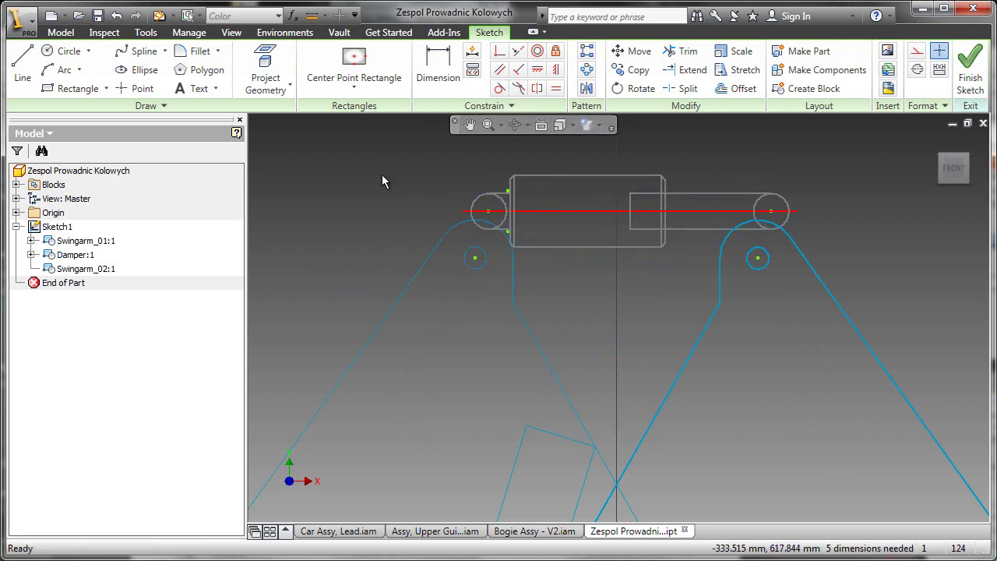
{"action": "right_click", "coordinate": [382, 175]}
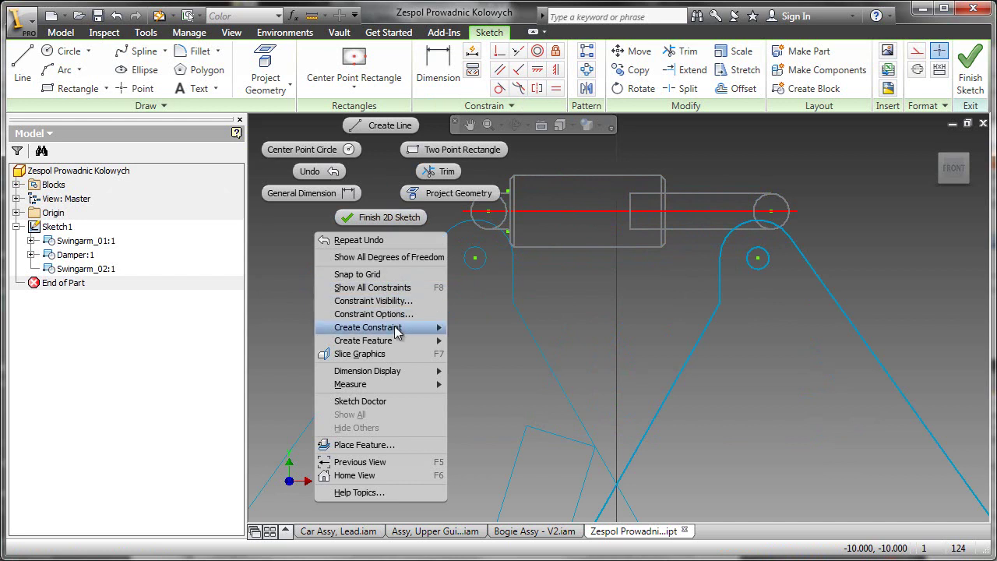
{"action": "mouse_move", "coordinate": [401, 332]}
{"action": "left_click", "coordinate": [475, 394]}
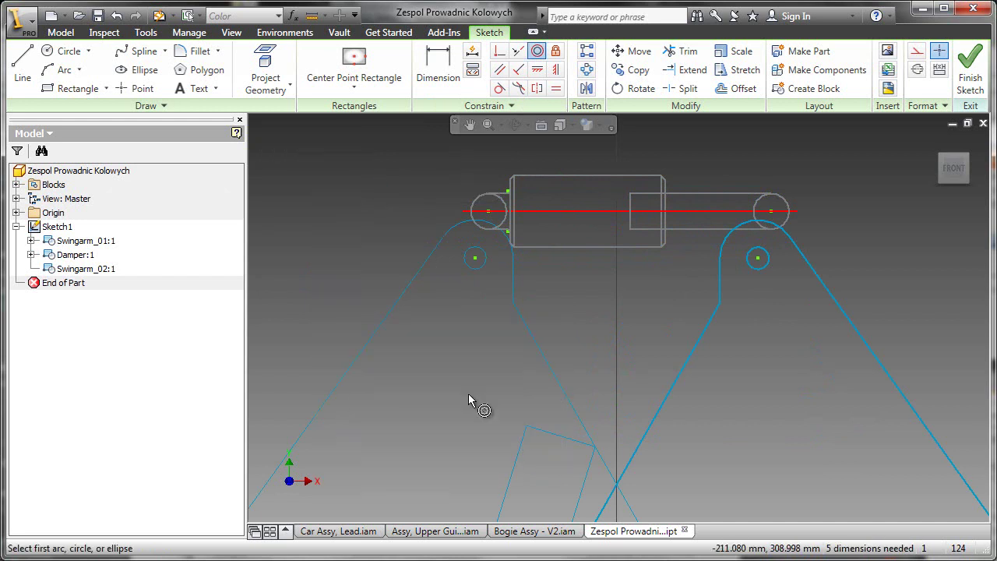
{"action": "left_click", "coordinate": [477, 232]}
{"action": "left_click", "coordinate": [474, 258]}
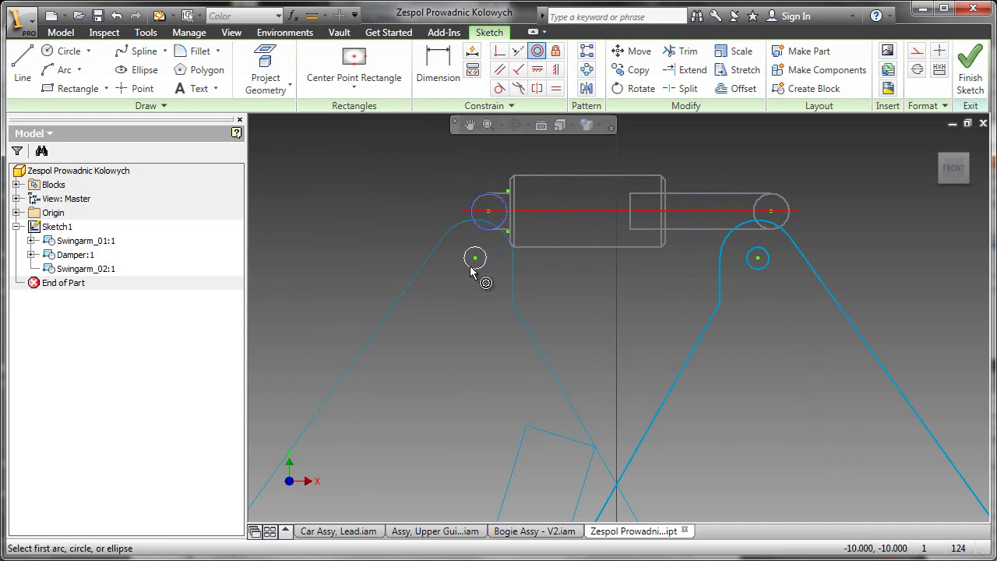
{"action": "left_click", "coordinate": [771, 274]}
{"action": "left_click", "coordinate": [762, 263]}
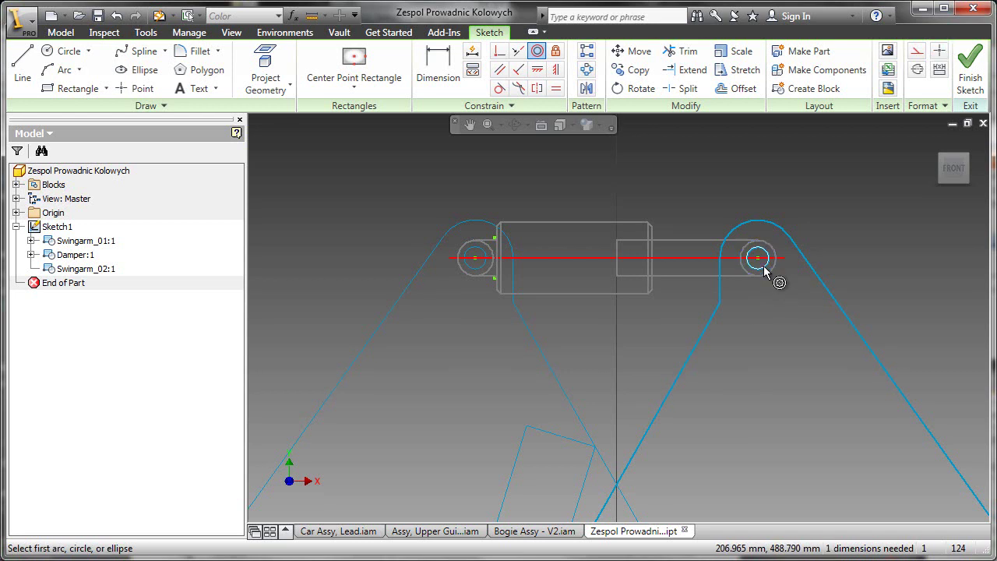
{"action": "right_click", "coordinate": [367, 204]}
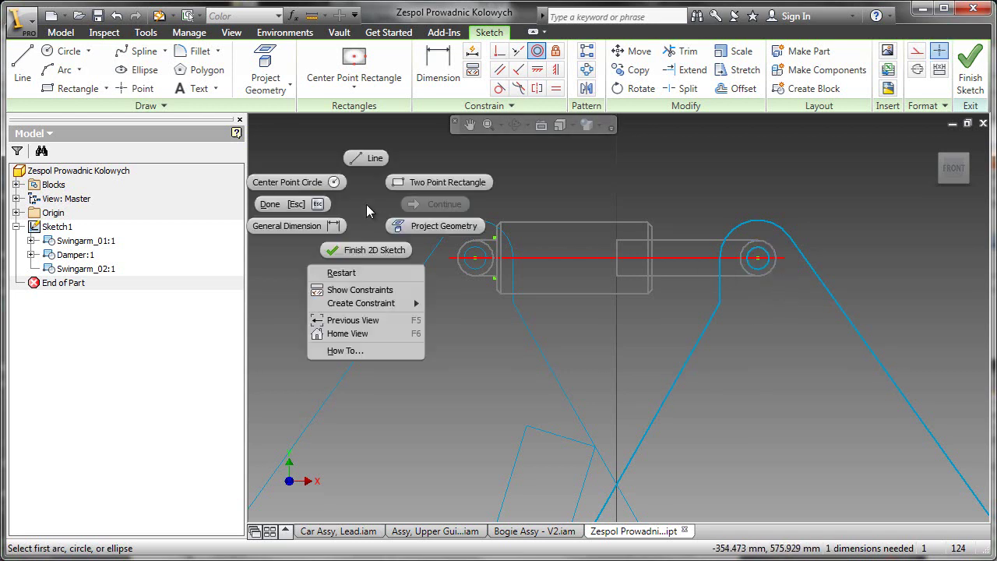
{"action": "left_click", "coordinate": [311, 202]}
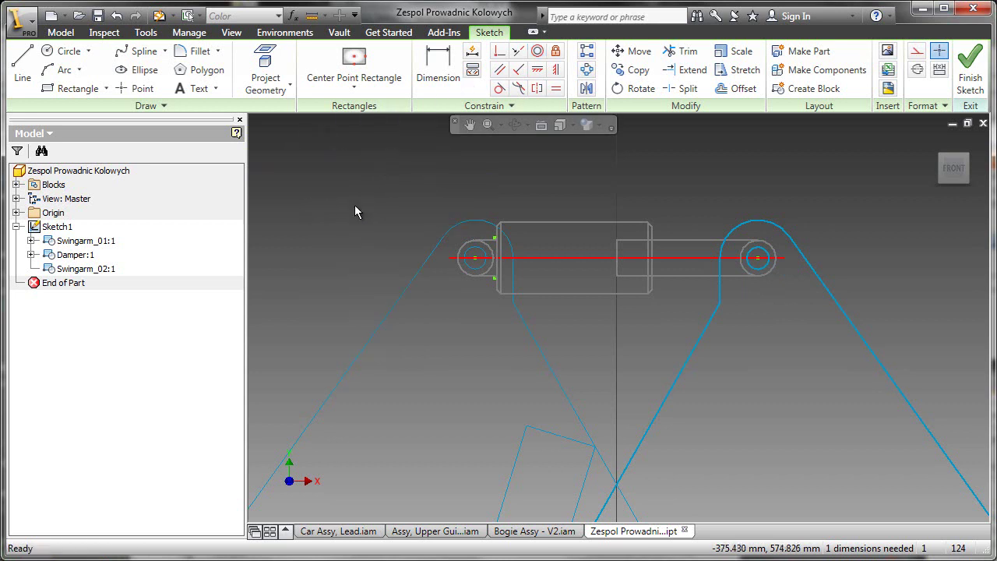
Open the Damper block in Sketch1 for editing.
{"action": "scroll", "coordinate": [356, 204], "scroll_direction": "down", "scroll_amount": 3}
{"action": "mouse_move", "coordinate": [355, 204]}
{"action": "middle_mouse_down"}
{"action": "mouse_move", "coordinate": [495, 180]}
{"action": "mouse_move", "coordinate": [468, 200]}
{"action": "middle_mouse_up"}
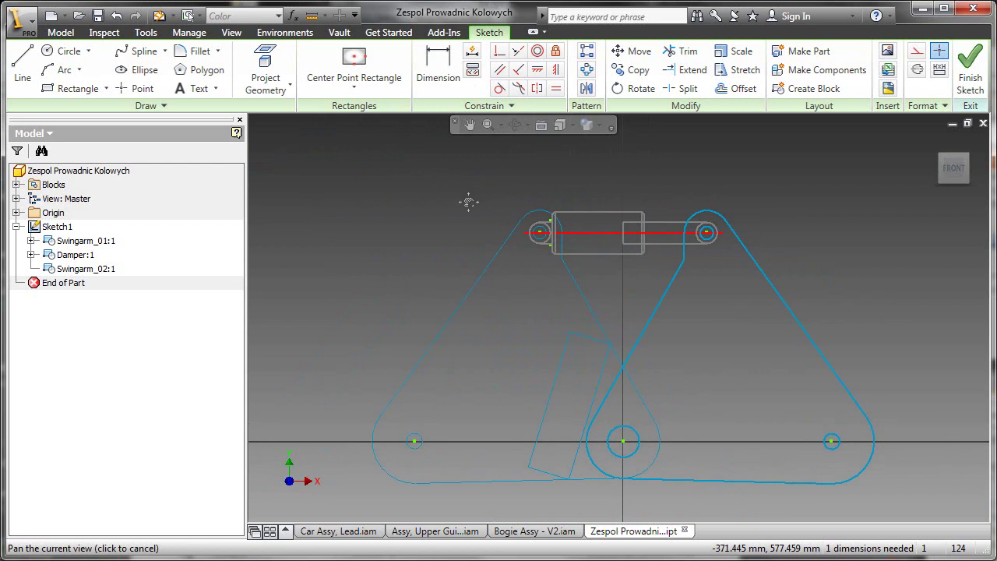
{"action": "double_click", "coordinate": [598, 212]}
{"action": "scroll", "coordinate": [526, 194], "scroll_direction": "up", "scroll_amount": 3}
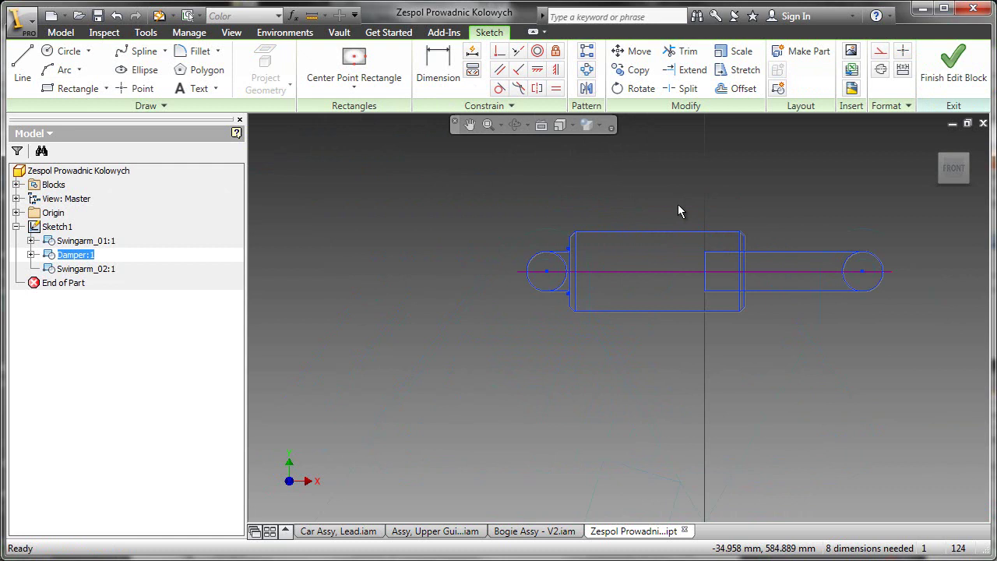
{"action": "right_click", "coordinate": [442, 204]}
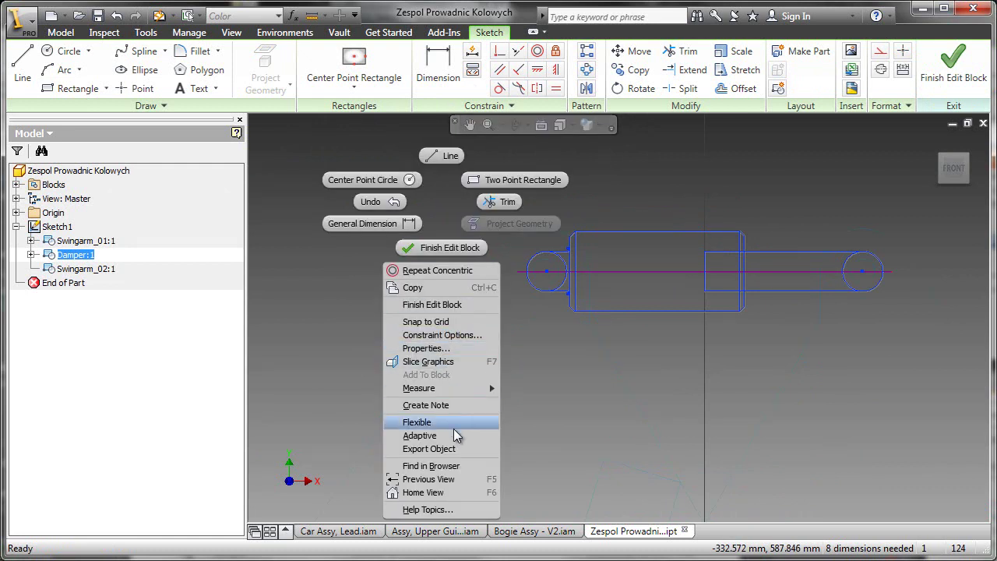
{"action": "left_click", "coordinate": [363, 344]}
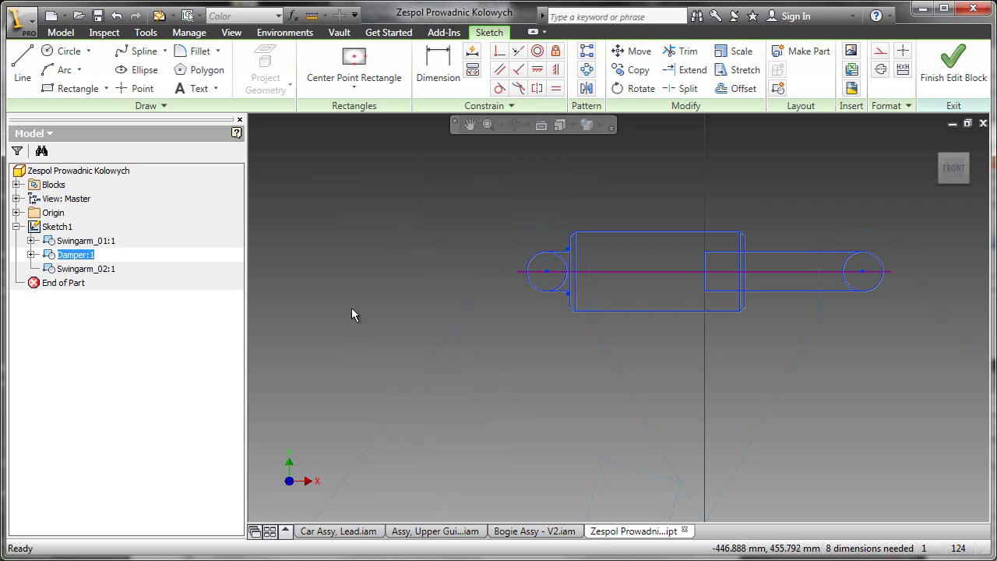
{"action": "right_click", "coordinate": [371, 286]}
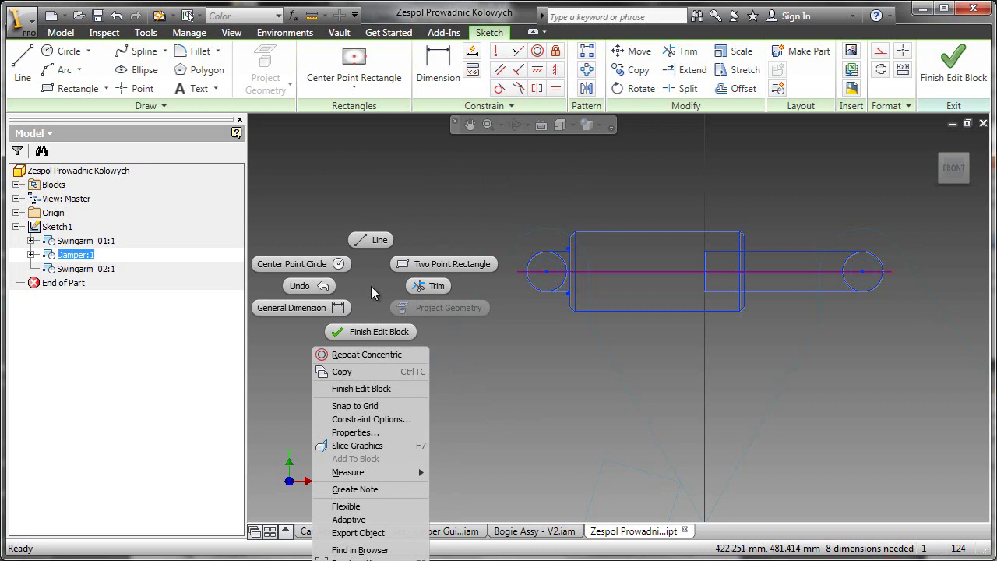
{"action": "key", "text": "Escape"}
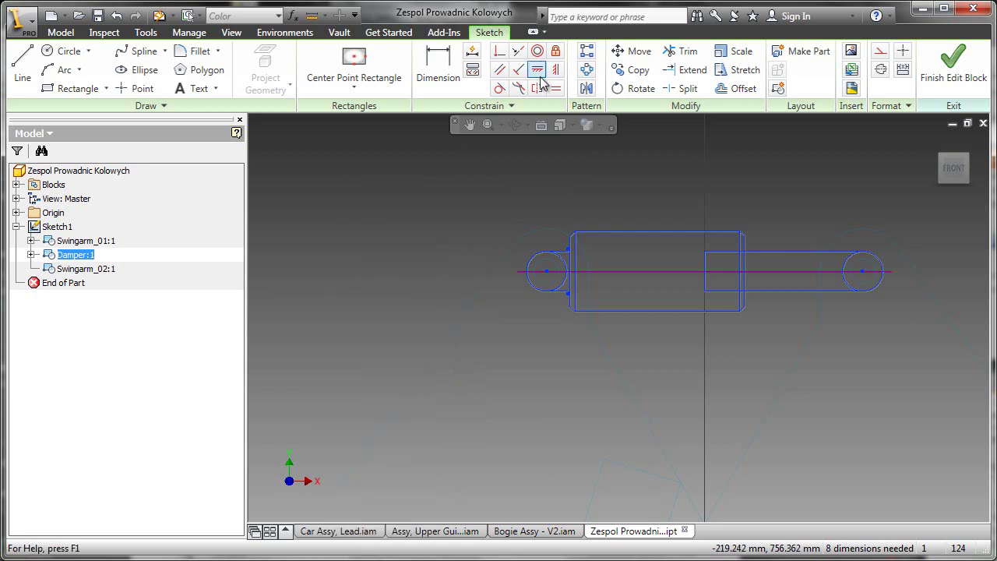
Make the centrelines of the damper's body and rod collinear, and finish editing the block.
{"action": "left_click", "coordinate": [517, 50]}
{"action": "left_click", "coordinate": [588, 274]}
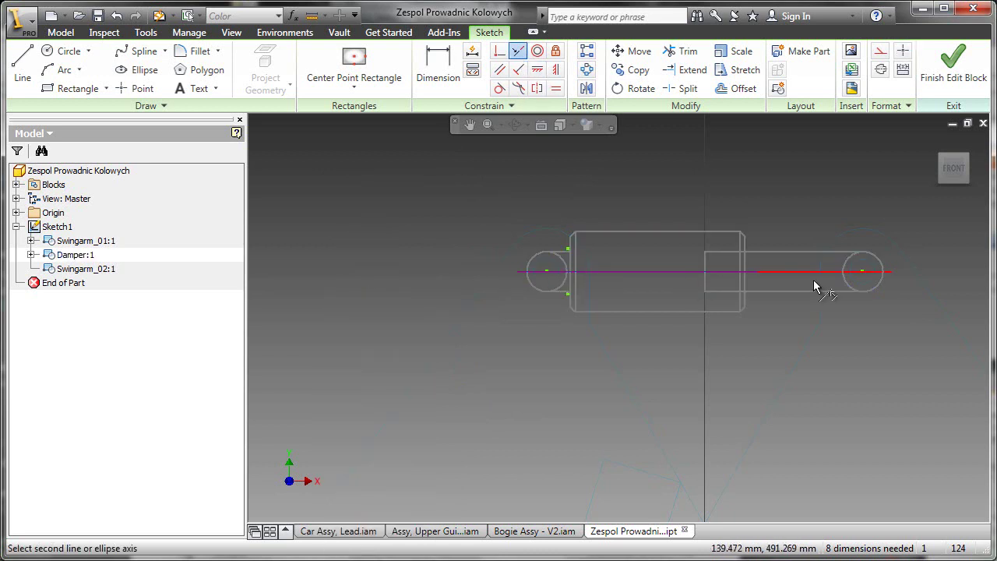
{"action": "left_click", "coordinate": [817, 271]}
{"action": "right_click", "coordinate": [349, 244]}
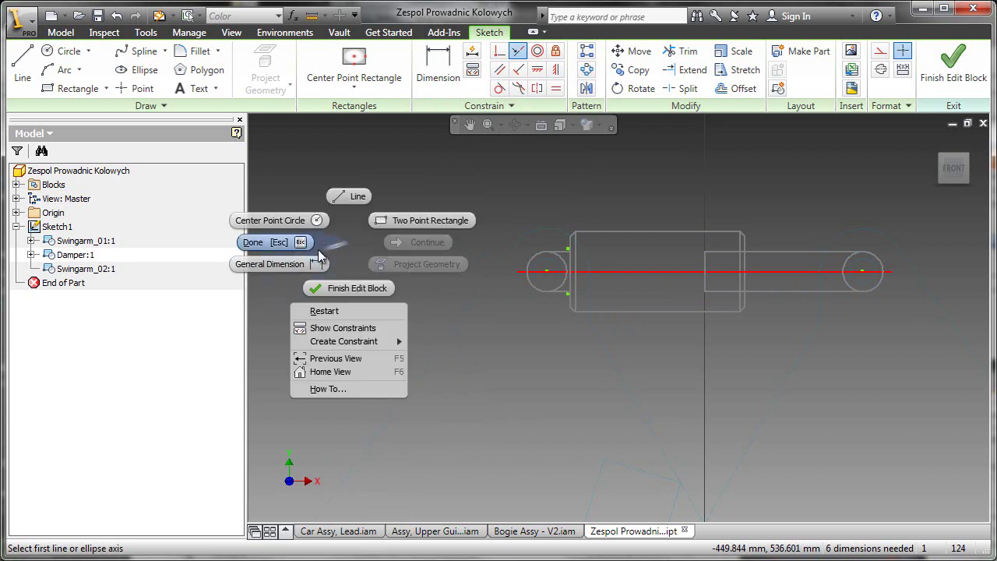
{"action": "key", "text": "Escape"}
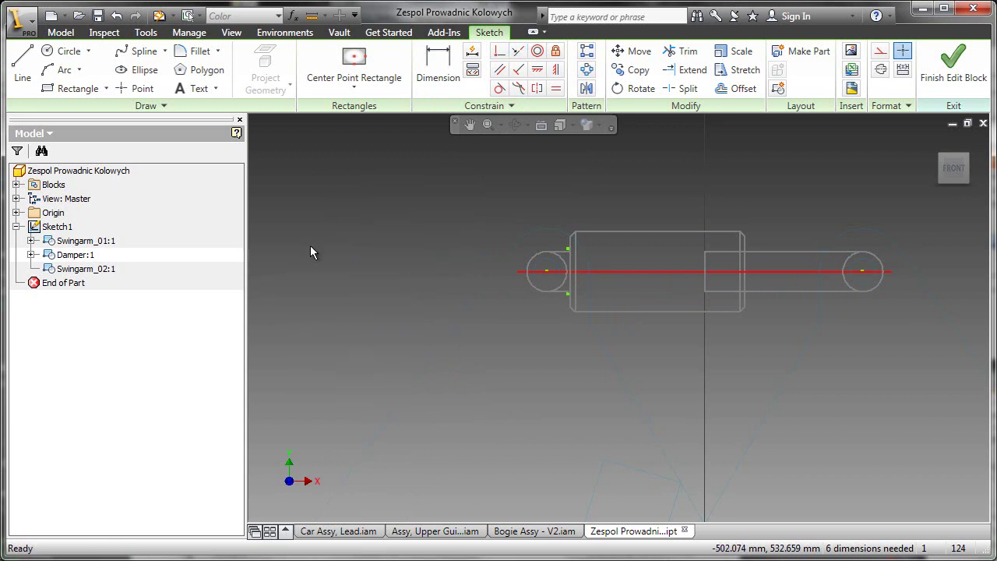
{"action": "right_click", "coordinate": [424, 216]}
{"action": "left_click", "coordinate": [423, 259]}
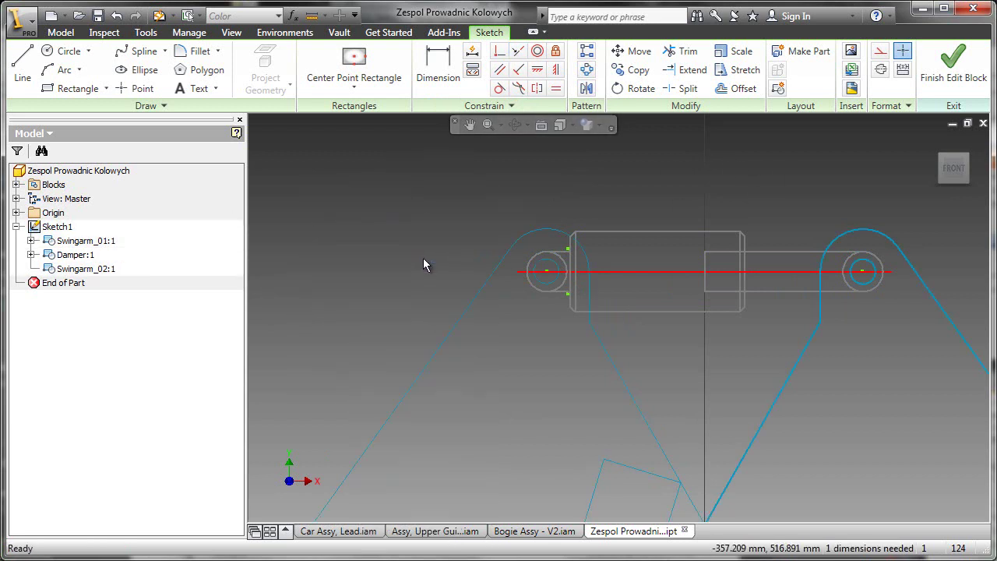
Test-swing the left swingarm about the shared pivot in Sketch1, and undo the move.
{"action": "scroll", "coordinate": [422, 254], "scroll_direction": "down", "scroll_amount": 5}
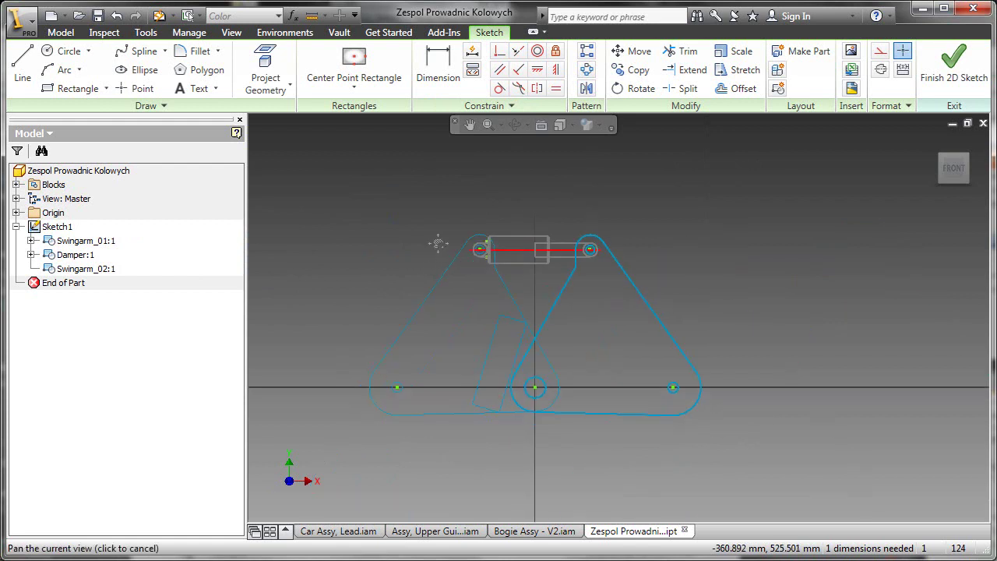
{"action": "middle_click_drag", "start_coordinate": [422, 252], "coordinate": [462, 225]}
{"action": "left_click_drag", "start_coordinate": [423, 369], "coordinate": [407, 382]}
{"action": "right_click_drag", "start_coordinate": [382, 286], "coordinate": [298, 299]}
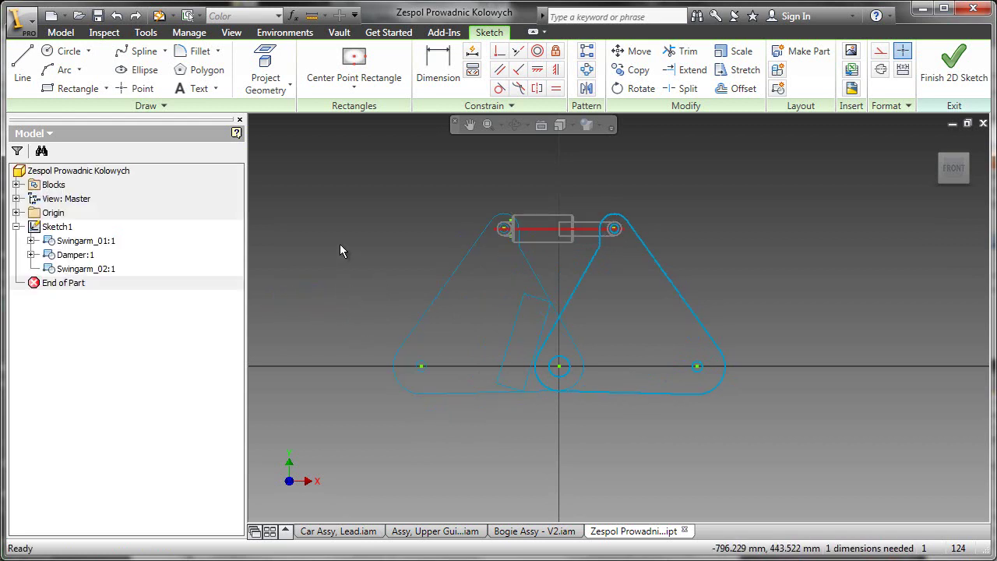
Make the Damper block flexible, and test-swing the left swingarm to check the linkage, undoing the move.
{"action": "left_click", "coordinate": [544, 222]}
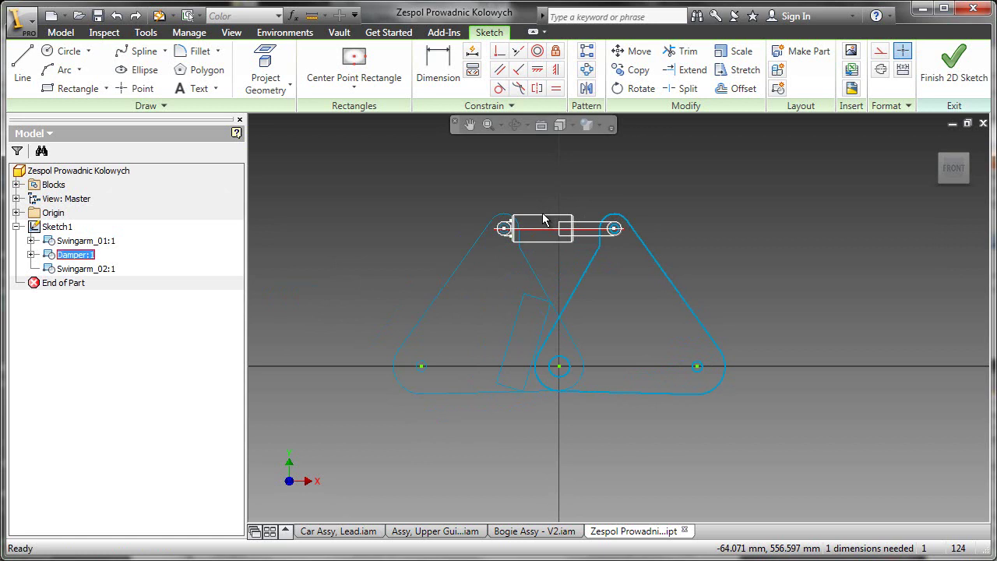
{"action": "right_click", "coordinate": [543, 221]}
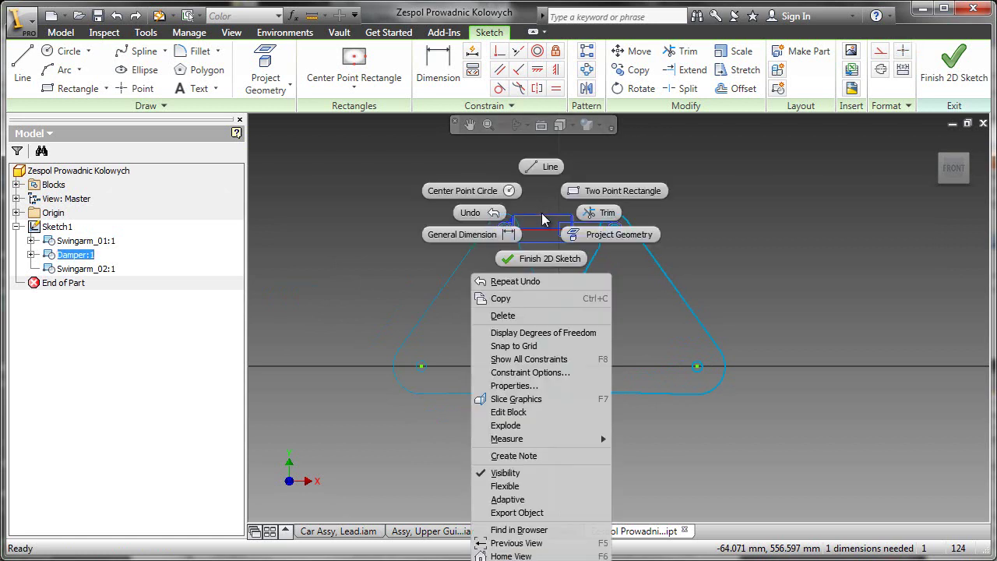
{"action": "left_click", "coordinate": [530, 484]}
{"action": "mouse_move", "coordinate": [418, 370]}
{"action": "left_mouse_down"}
{"action": "mouse_move", "coordinate": [409, 389]}
{"action": "mouse_move", "coordinate": [418, 356]}
{"action": "mouse_move", "coordinate": [418, 369]}
{"action": "mouse_move", "coordinate": [431, 350]}
{"action": "mouse_move", "coordinate": [420, 364]}
{"action": "left_mouse_up"}
{"action": "right_click_drag", "start_coordinate": [390, 259], "coordinate": [311, 268]}
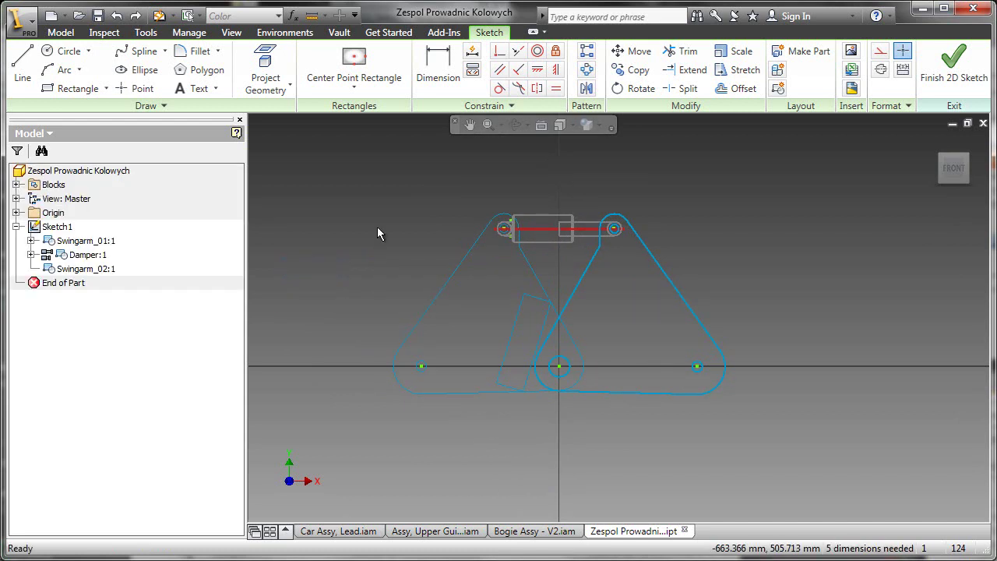
Finish Sketch1 and close the Zespol Prowadnic Kolowych part window without saving, returning to the bogie assembly.
{"action": "right_click", "coordinate": [714, 189]}
{"action": "left_click", "coordinate": [715, 231]}
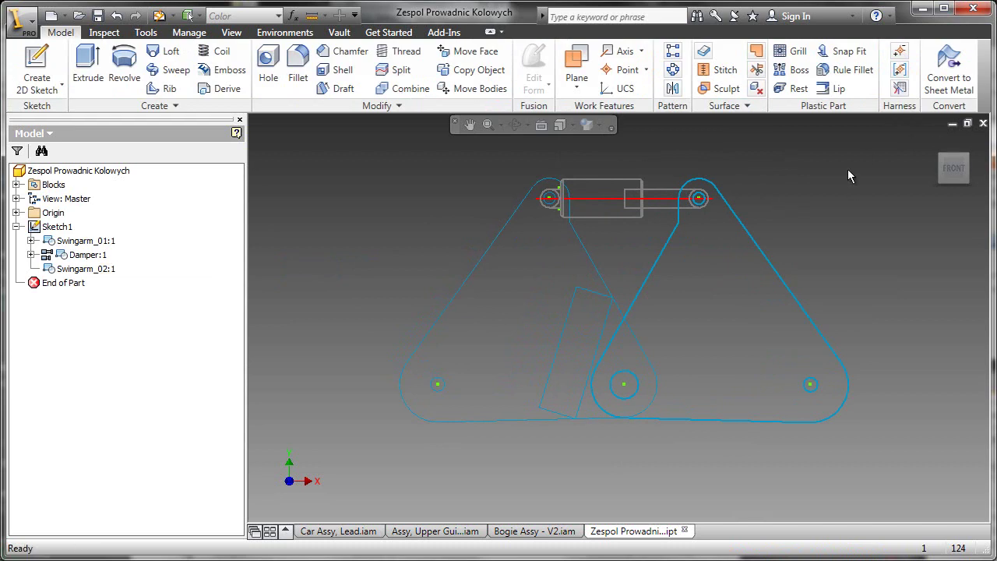
{"action": "left_click", "coordinate": [982, 123]}
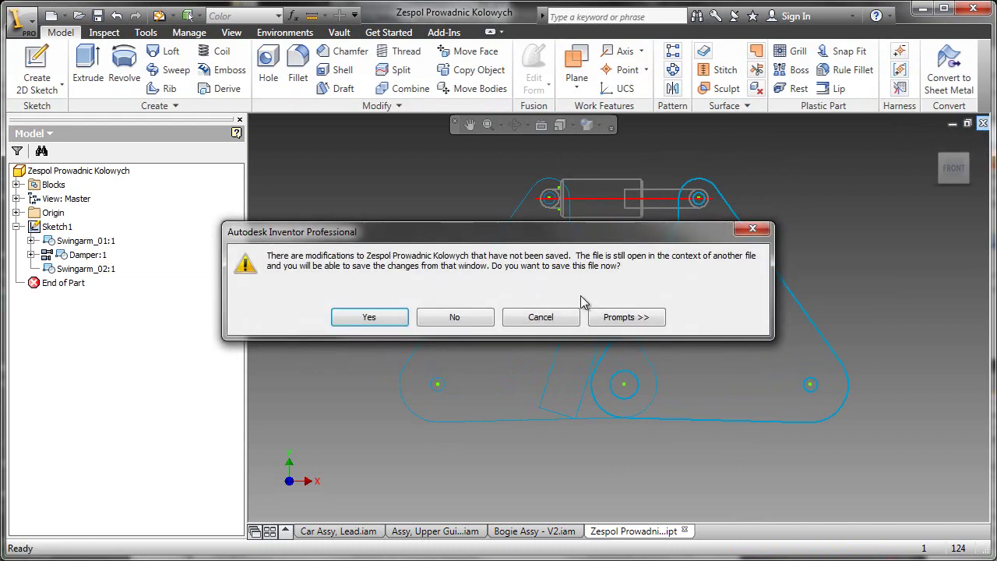
{"action": "left_click", "coordinate": [455, 317]}
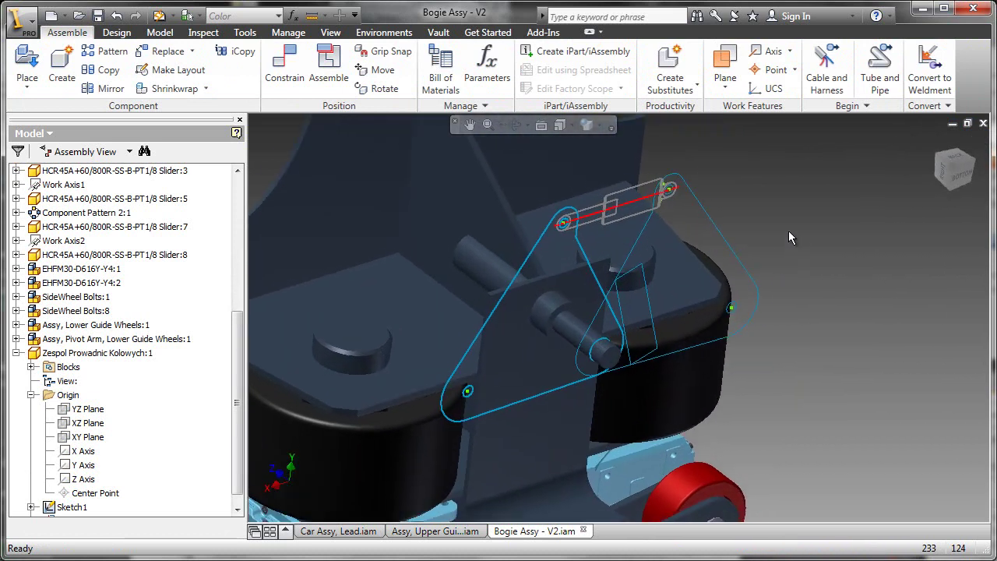
Activate the guide wheel part for in-place editing, and start an Extrude on the profile of the swingarm containing the rectangle.
{"action": "double_click", "coordinate": [726, 222]}
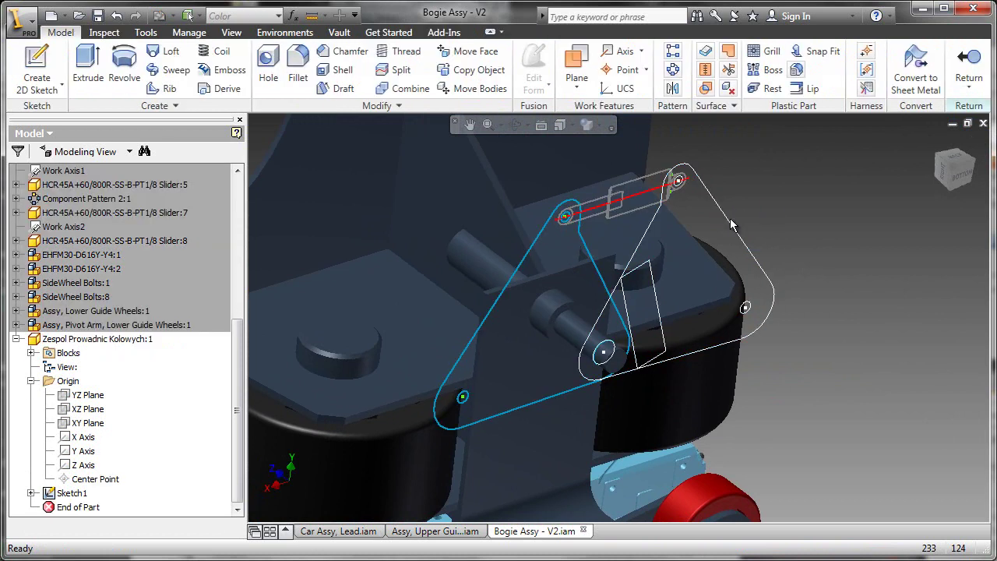
{"action": "mouse_move", "coordinate": [730, 224]}
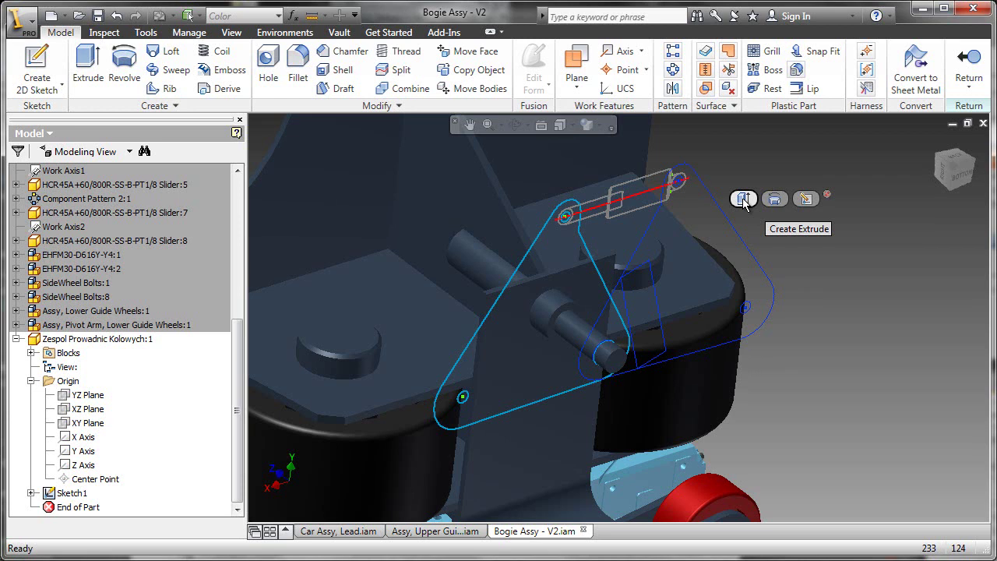
{"action": "left_click", "coordinate": [743, 200]}
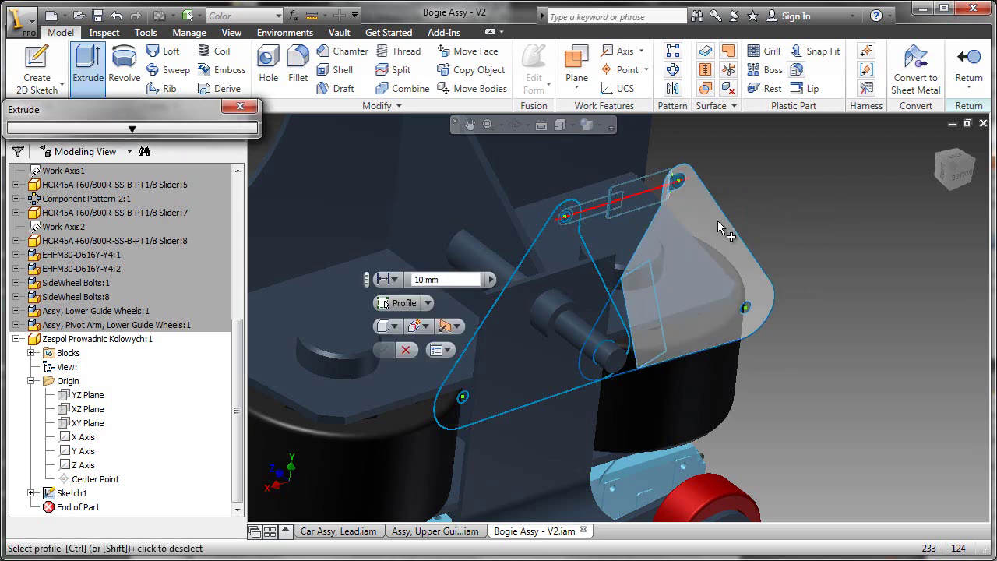
{"action": "left_click", "coordinate": [717, 221]}
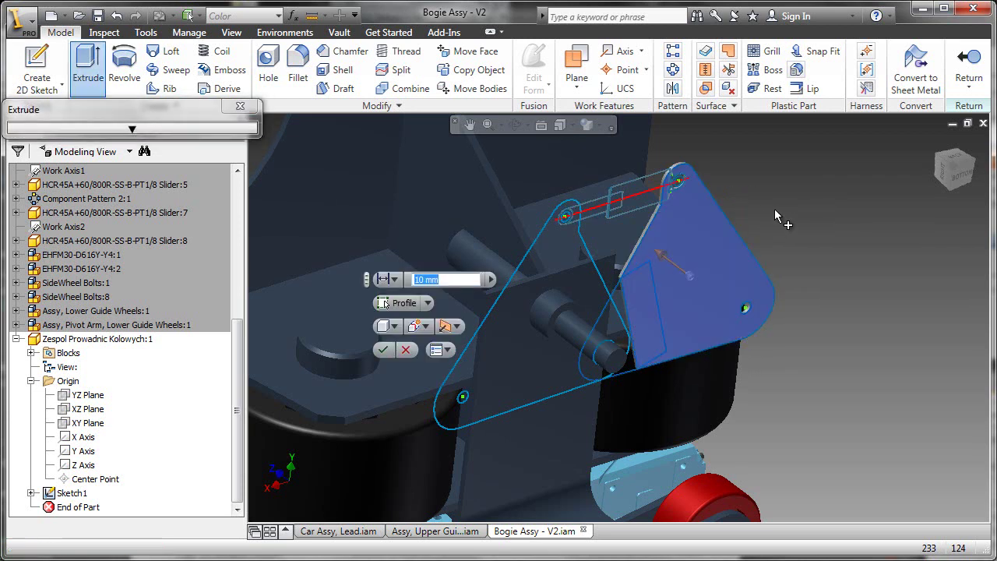
Expand the full Extrude dialog to examine its shape and extents options, and collapse it again.
{"action": "scroll", "coordinate": [779, 212], "scroll_direction": "up", "scroll_amount": 5}
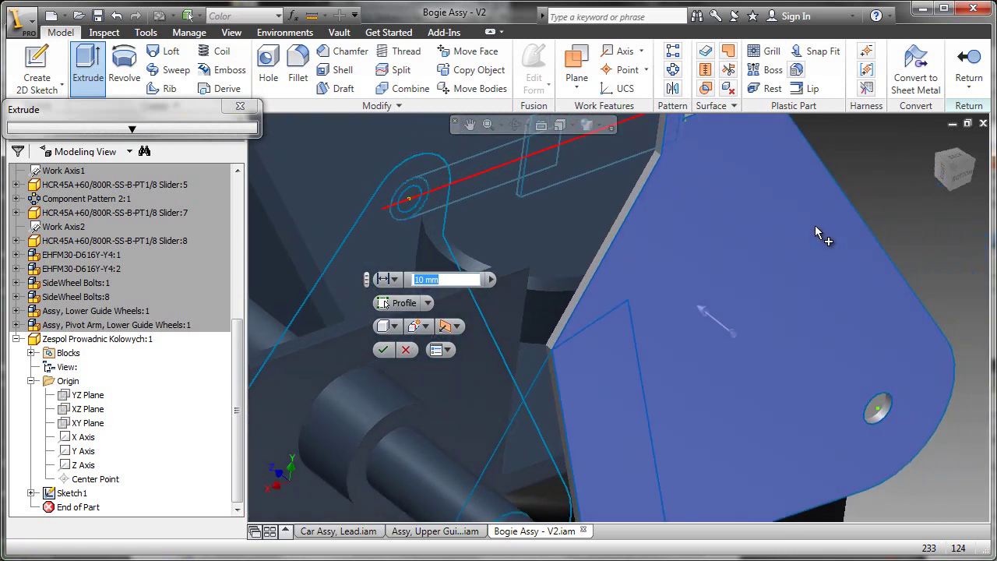
{"action": "left_click_drag", "start_coordinate": [207, 114], "coordinate": [440, 149]}
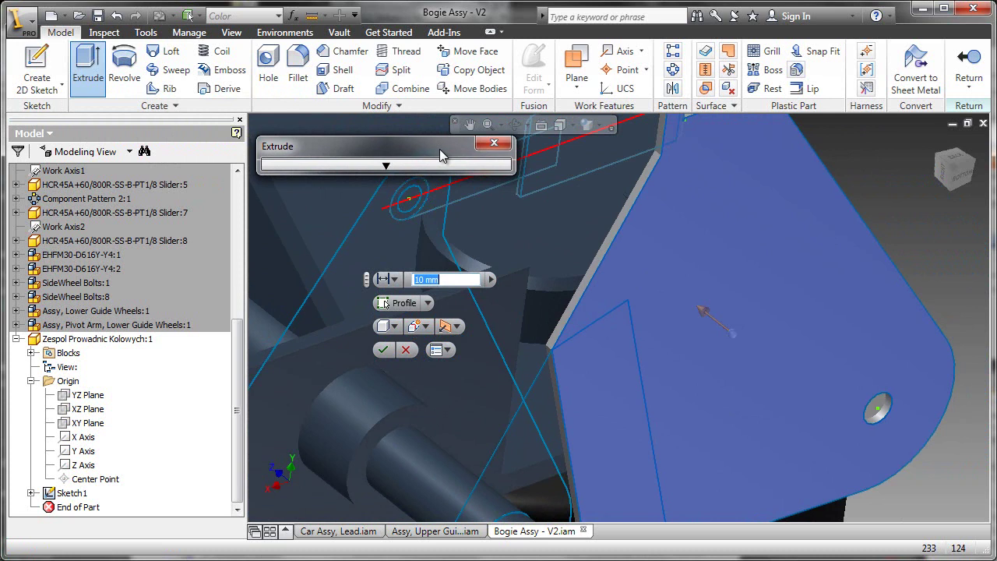
{"action": "left_click", "coordinate": [386, 168]}
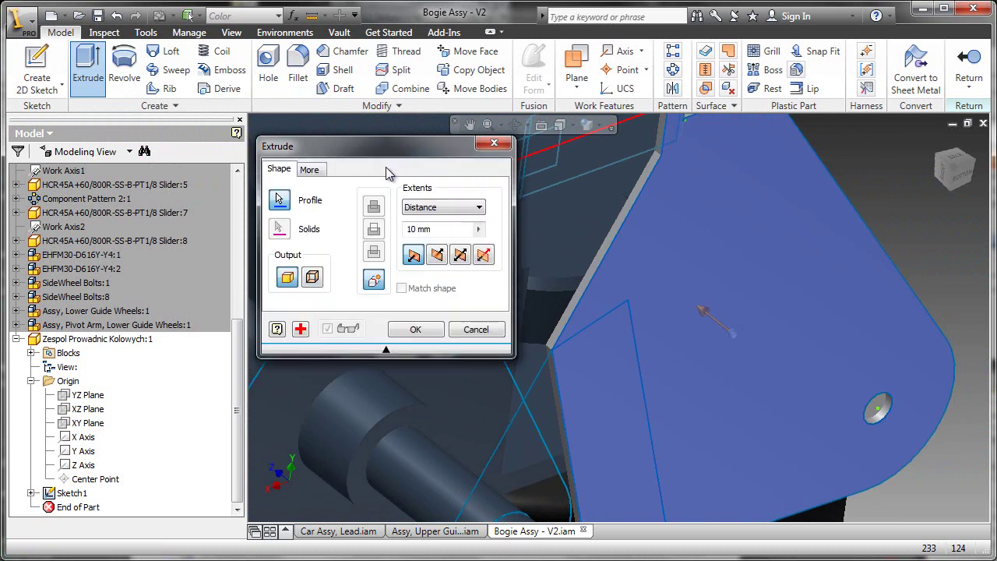
{"action": "left_click", "coordinate": [387, 352]}
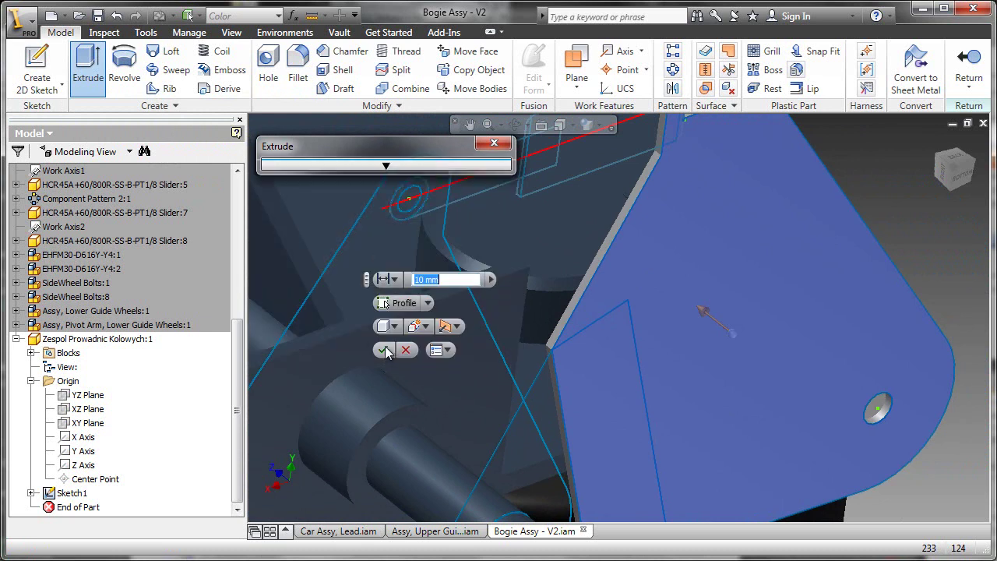
{"action": "left_click", "coordinate": [383, 164]}
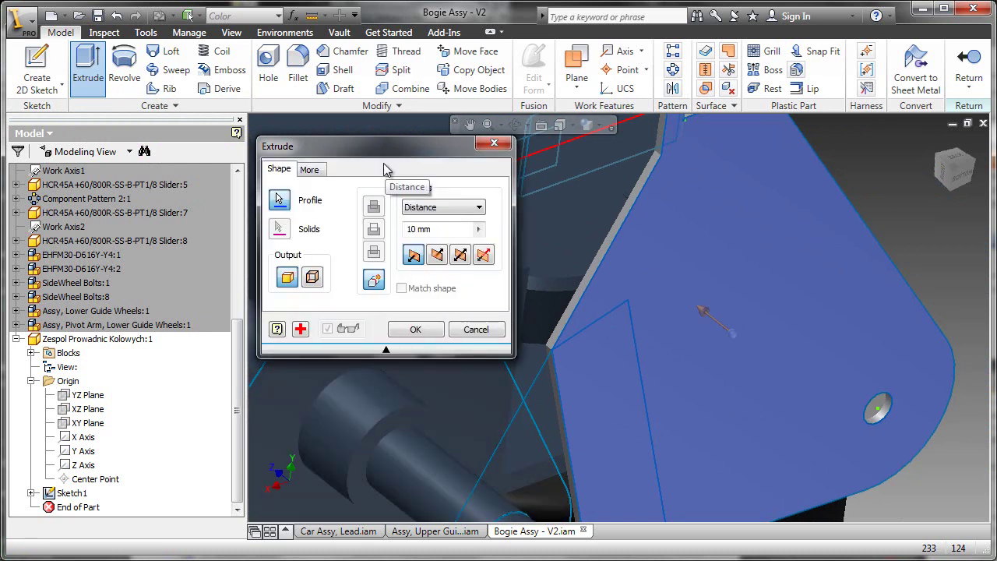
{"action": "left_click", "coordinate": [386, 350]}
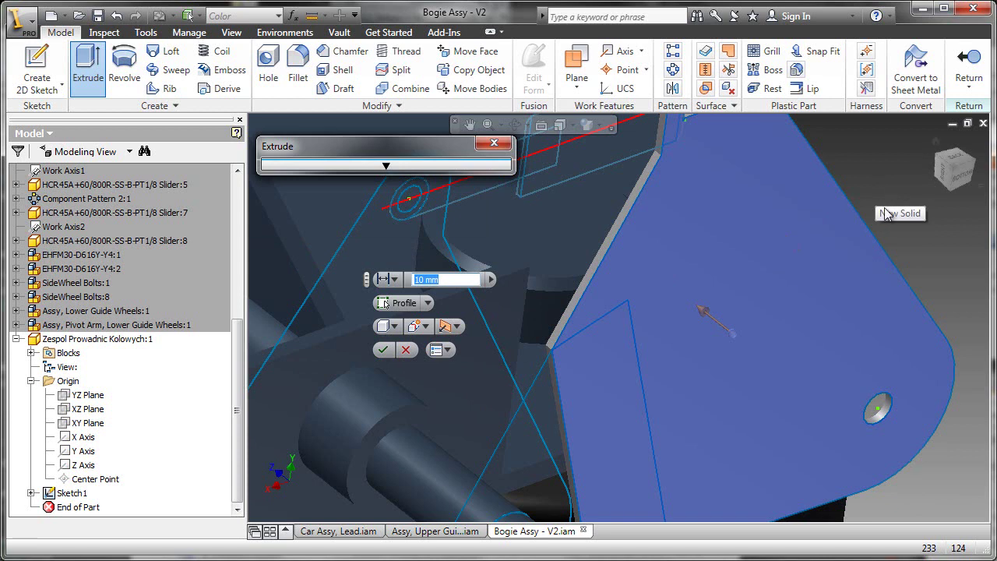
Reverse the swingarm extrusion outward, away from the bogie, and extrude it 25,4 mm as a new solid.
{"action": "left_click_drag", "start_coordinate": [707, 311], "coordinate": [738, 336]}
{"action": "middle_click_drag", "start_coordinate": [832, 229], "coordinate": [619, 296], "text": "shift"}
{"action": "middle_click_drag", "start_coordinate": [445, 348], "coordinate": [813, 266], "text": "shift"}
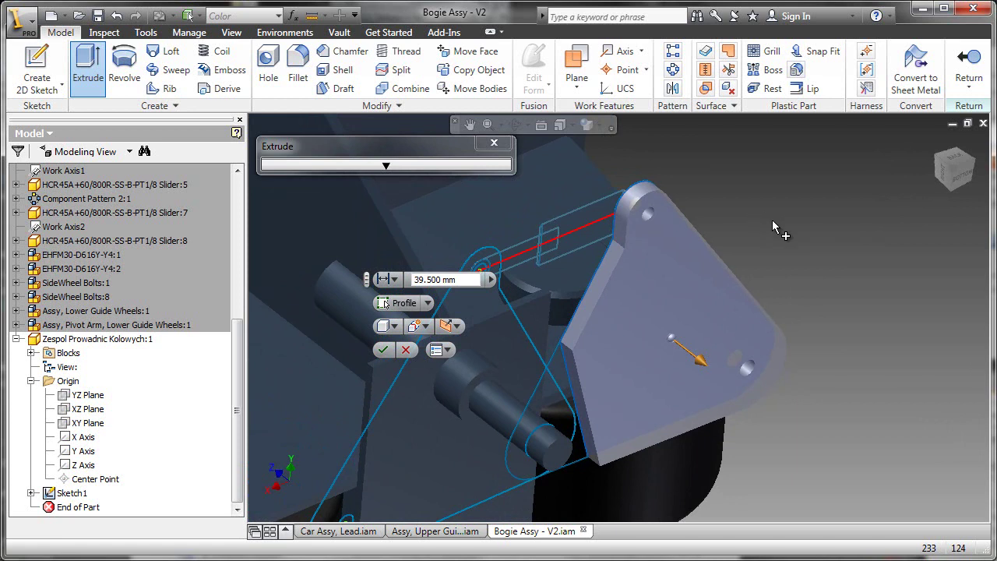
{"action": "mouse_move", "coordinate": [436, 279]}
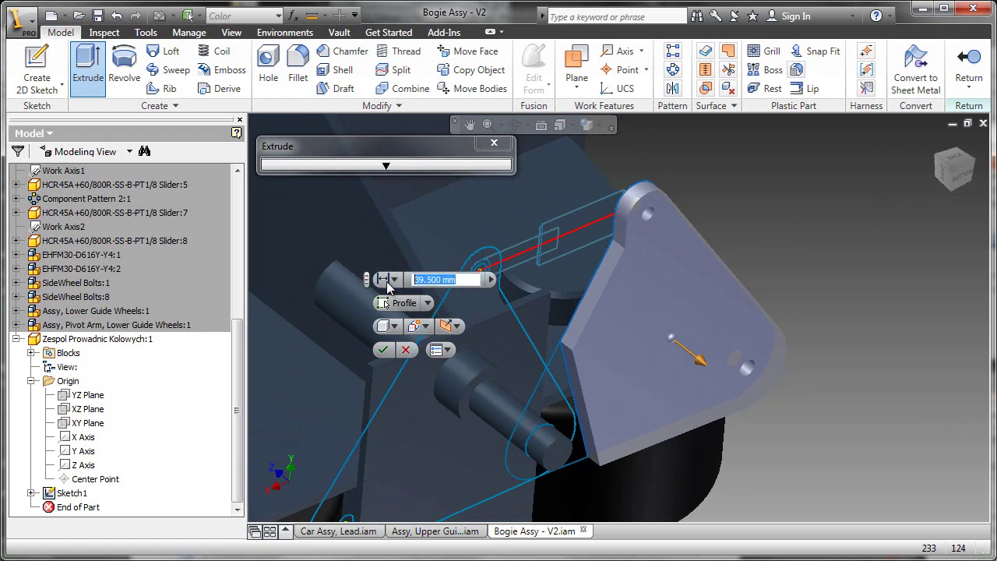
{"action": "type", "text": "25,4"}
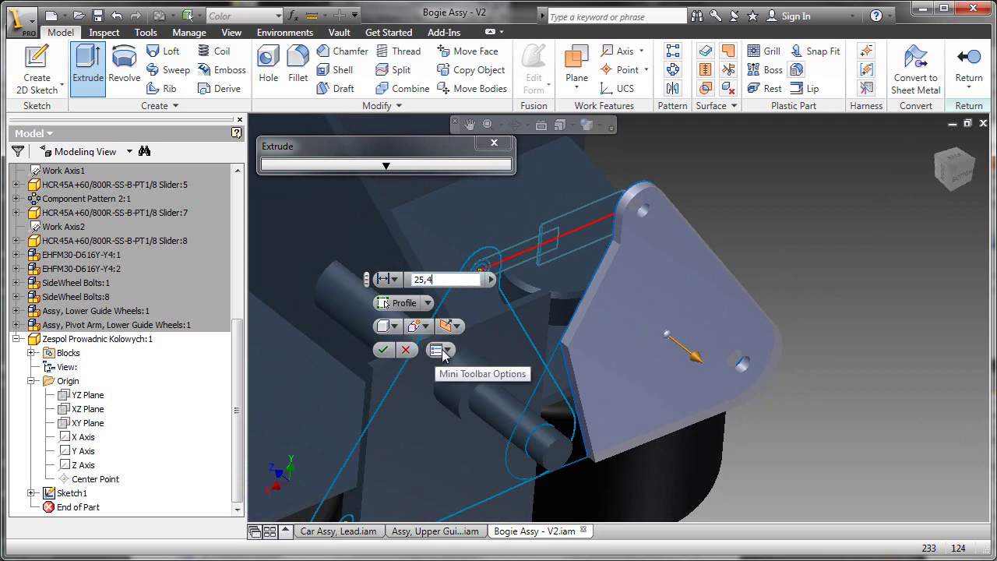
{"action": "left_click", "coordinate": [382, 351]}
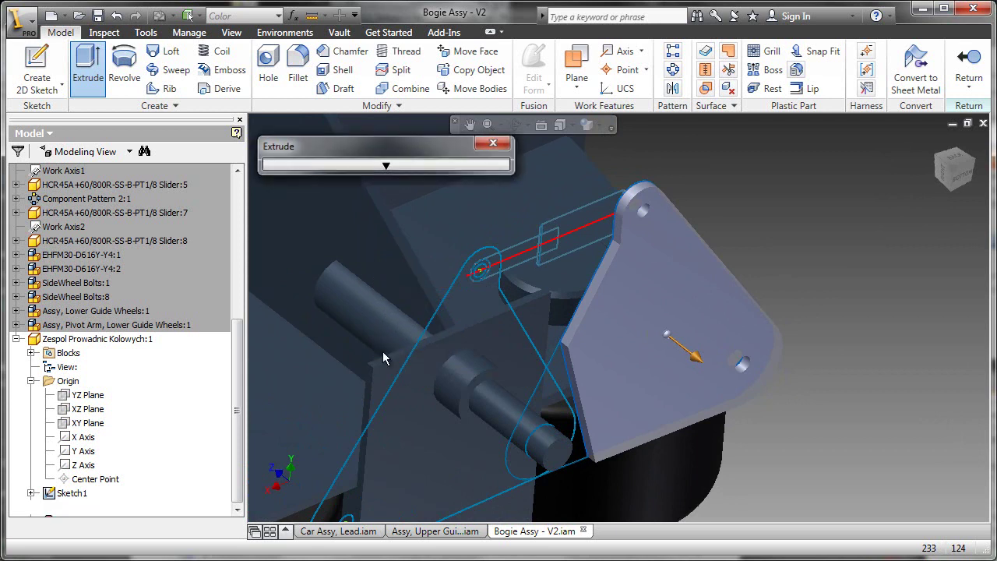
Share the sketch consumed by the swingarm extrusion so its remaining profiles can be reused.
{"action": "left_click", "coordinate": [31, 493]}
{"action": "right_click", "coordinate": [88, 509]}
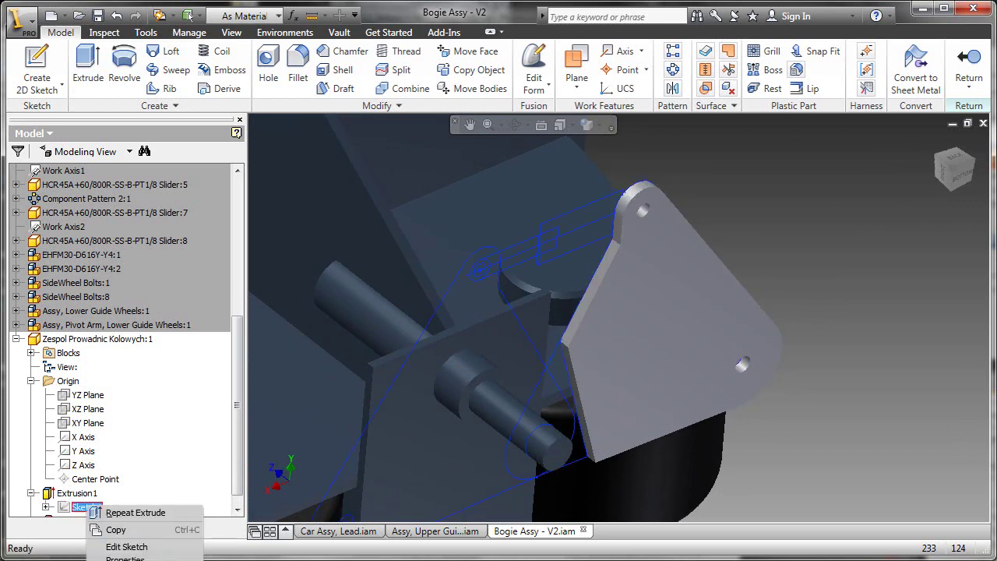
{"action": "left_click", "coordinate": [124, 557]}
{"action": "scroll", "coordinate": [728, 299], "scroll_direction": "down", "scroll_amount": 3}
{"action": "middle_click_drag", "start_coordinate": [642, 253], "coordinate": [783, 265]}
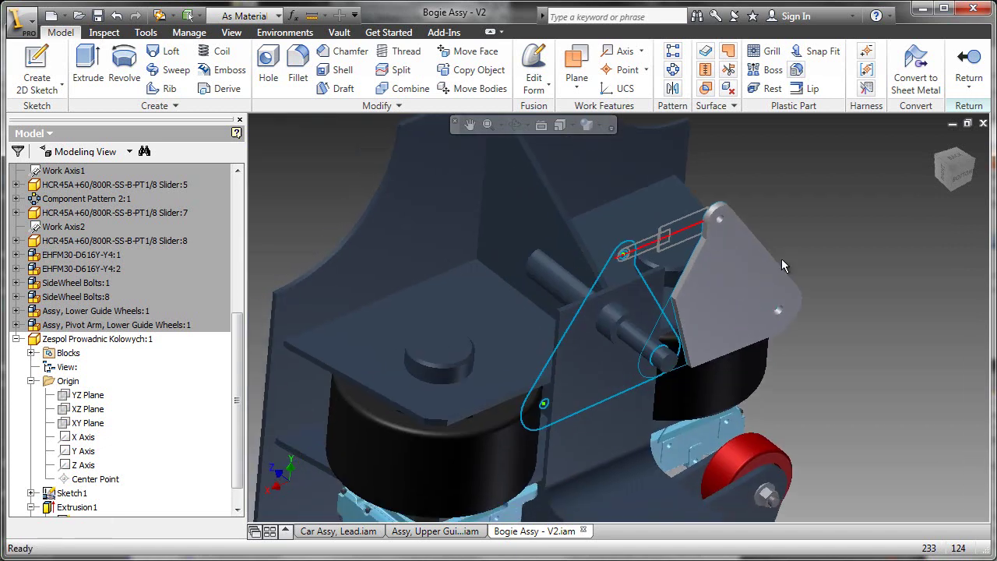
Start an Extrude from the second swingarm block in the shared sketch.
{"action": "left_click", "coordinate": [591, 306]}
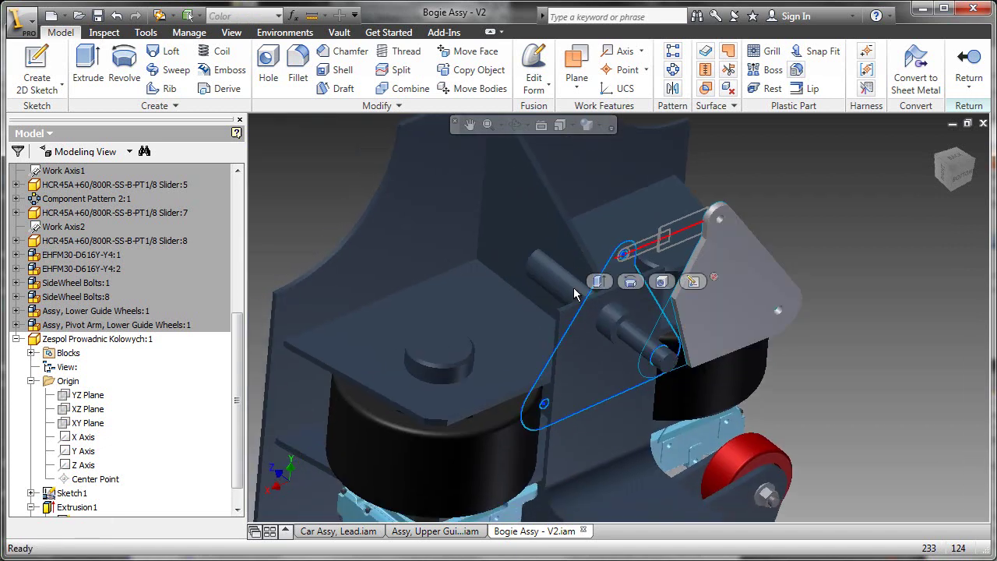
{"action": "left_click", "coordinate": [600, 281]}
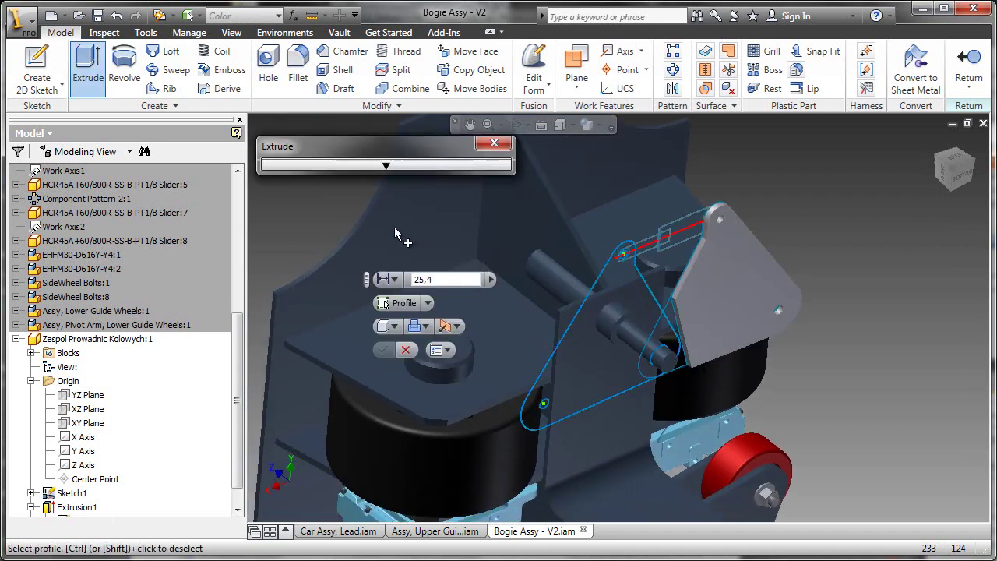